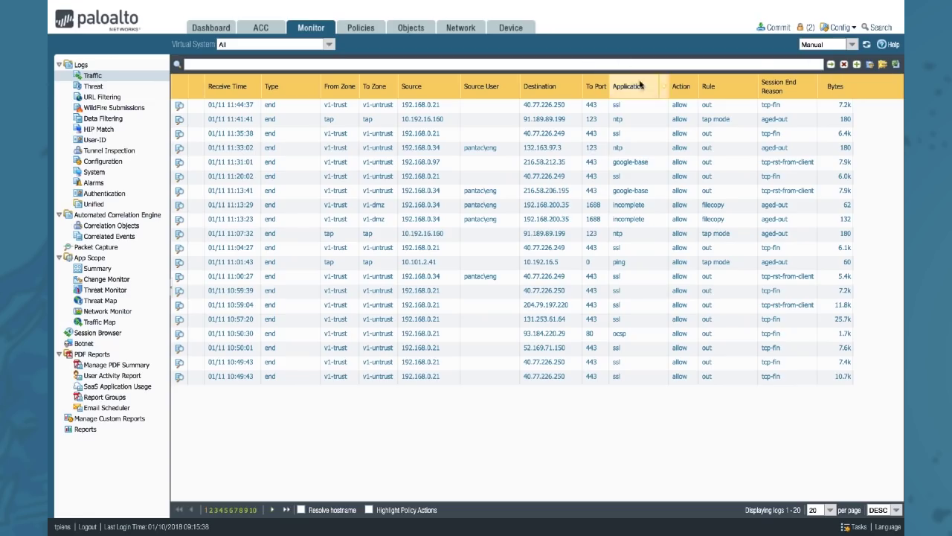
pyautogui.click(852, 45)
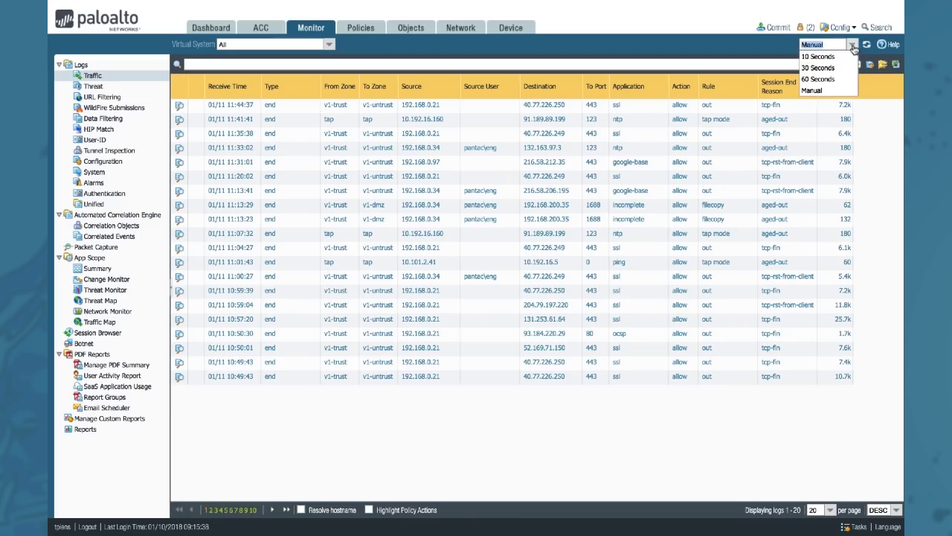
pyautogui.click(833, 89)
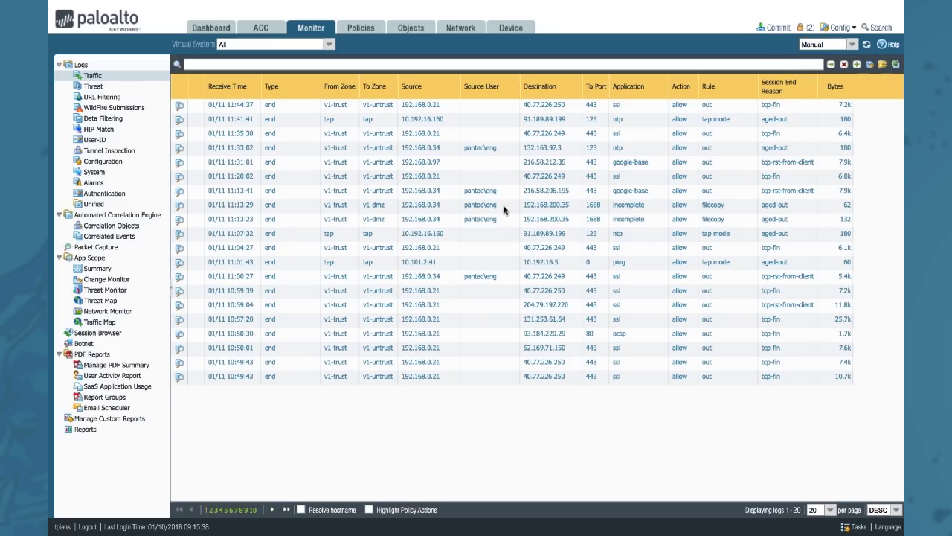
pyautogui.click(831, 510)
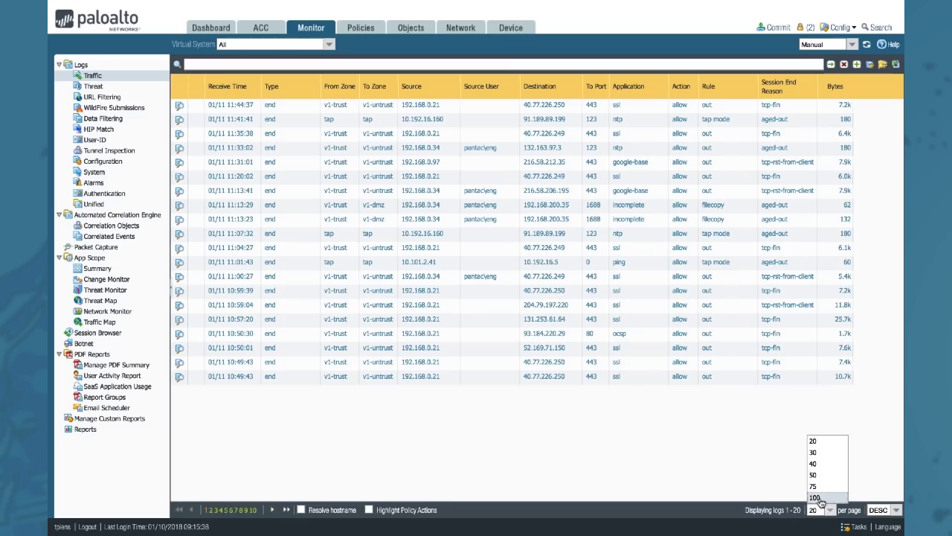
pyautogui.click(778, 485)
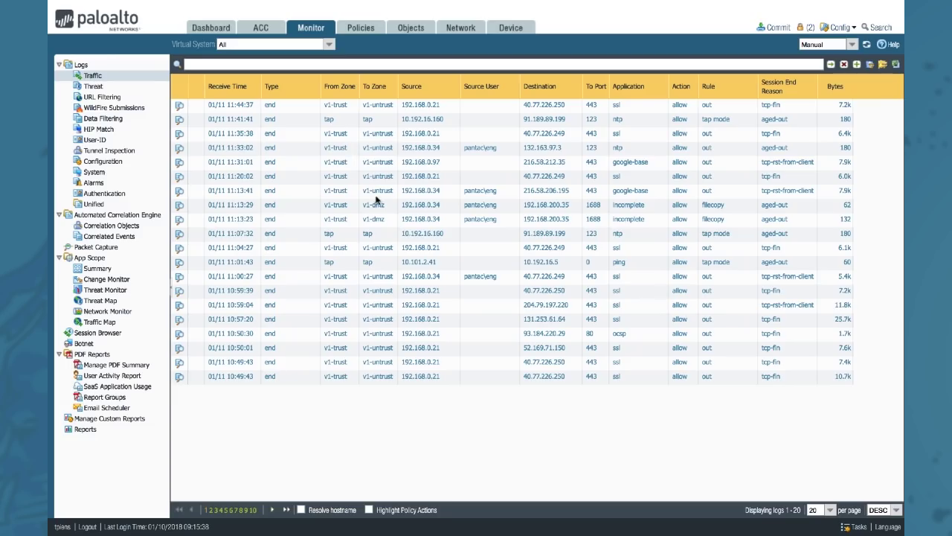
# Filter the traffic log by source address 192.168.0.21 and widen the filter to the 192.168.0.0/24 subnet
pyautogui.click(429, 109)
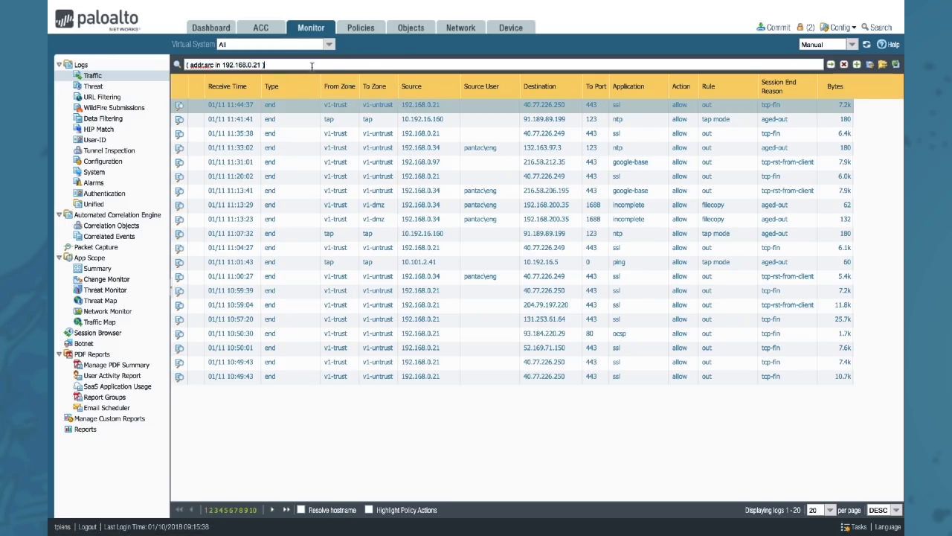
pyautogui.click(831, 66)
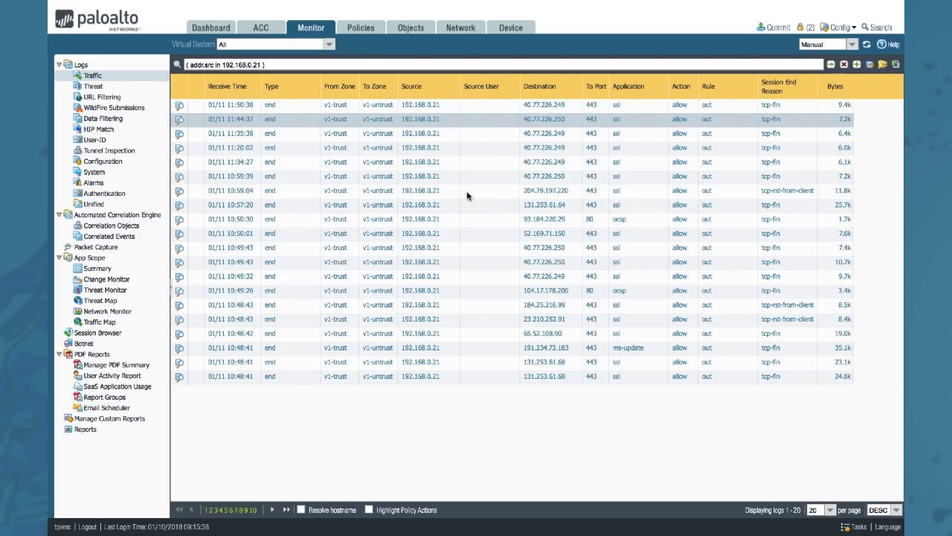
pyautogui.click(260, 64)
pyautogui.press('BackSpace')
pyautogui.press('BackSpace')
pyautogui.write('/24')
pyautogui.press('Return')
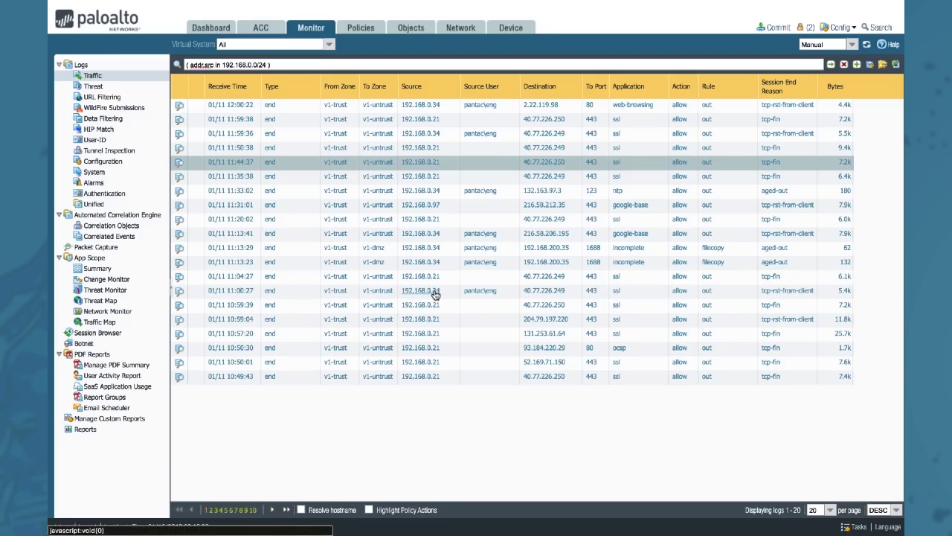
# Exclude source address 192.168.0.34 from the subnet results with an added "addr.src notin" condition and apply the filter
pyautogui.click(426, 295)
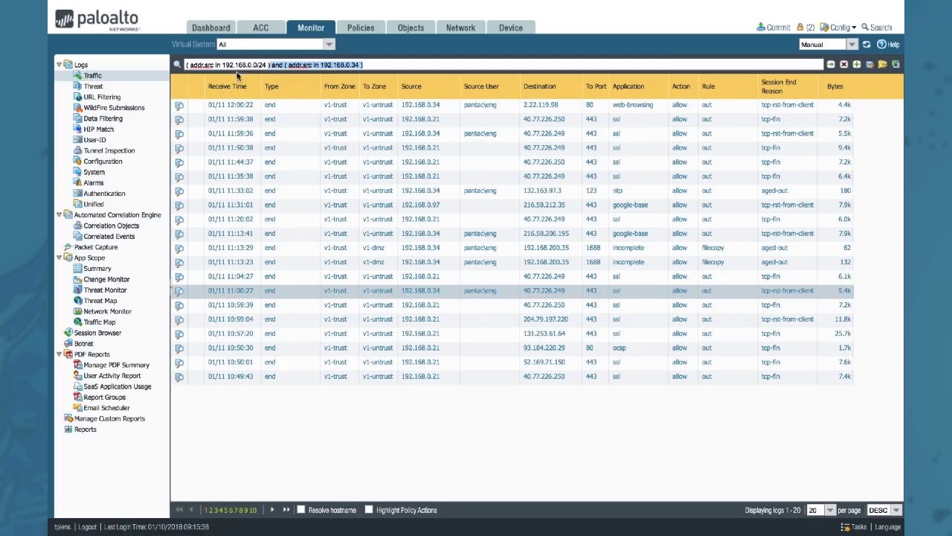
pyautogui.click(358, 65)
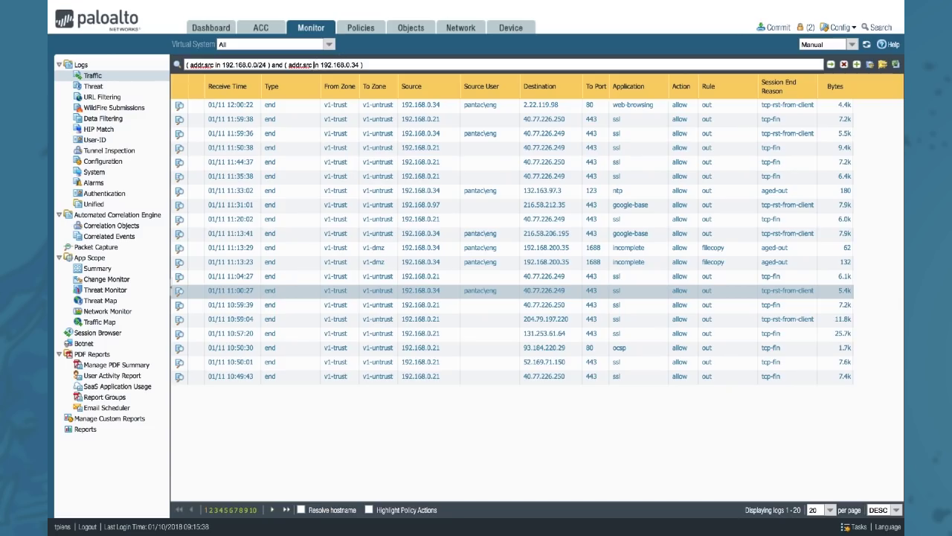
pyautogui.write('not')
pyautogui.press('Return')
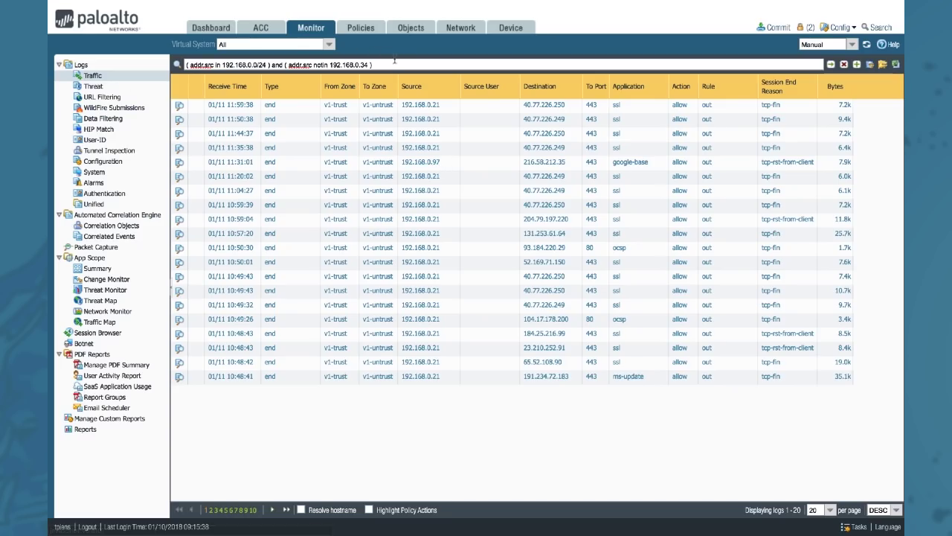
# Replace the filter with one matching source 192.168.0.21 or source 192.168.0.97, joining the two conditions with "or"
pyautogui.moveTo(376, 65); pyautogui.dragTo(108, 67)
pyautogui.click(437, 121)
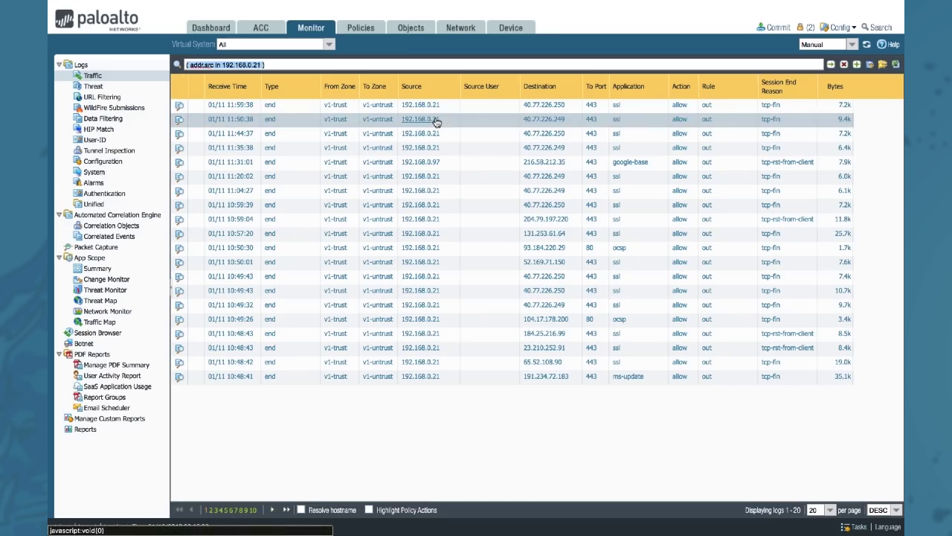
pyautogui.click(436, 162)
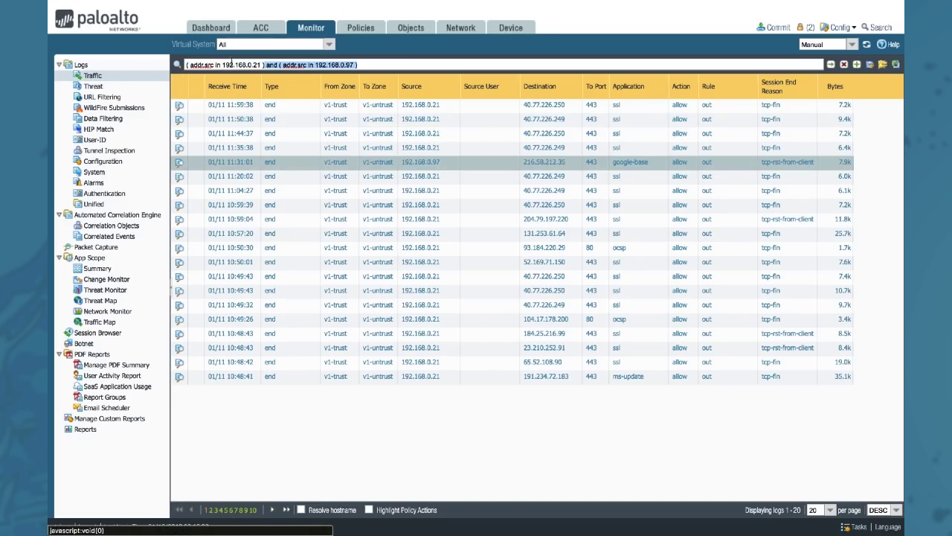
pyautogui.click(283, 64)
pyautogui.moveTo(266, 65); pyautogui.dragTo(271, 71)
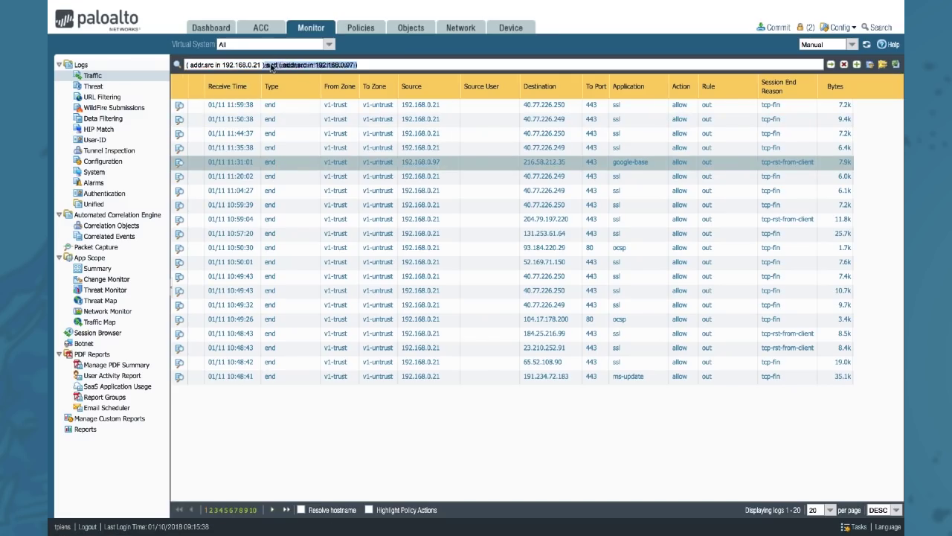
pyautogui.click(275, 65)
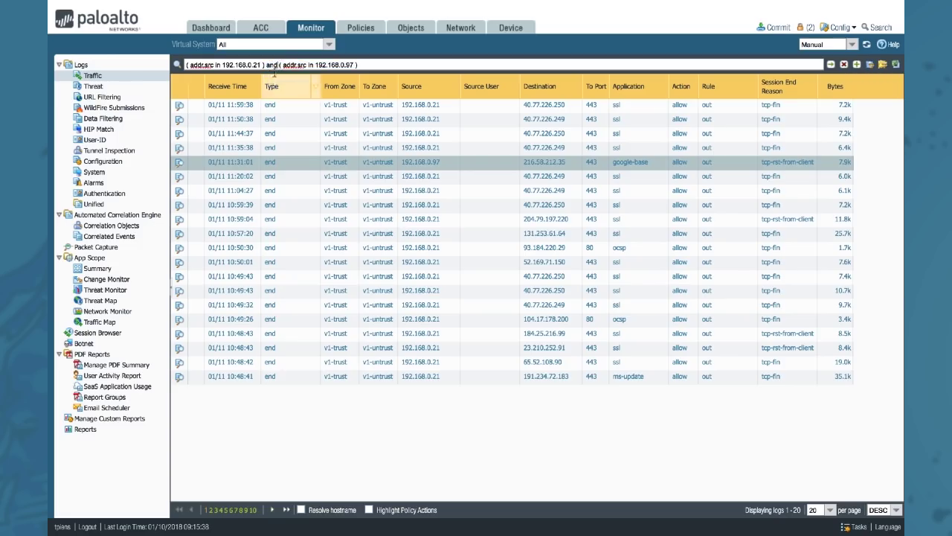
pyautogui.press('BackSpace')
pyautogui.press('BackSpace')
pyautogui.press('BackSpace')
pyautogui.write('| ')
pyautogui.write('o')
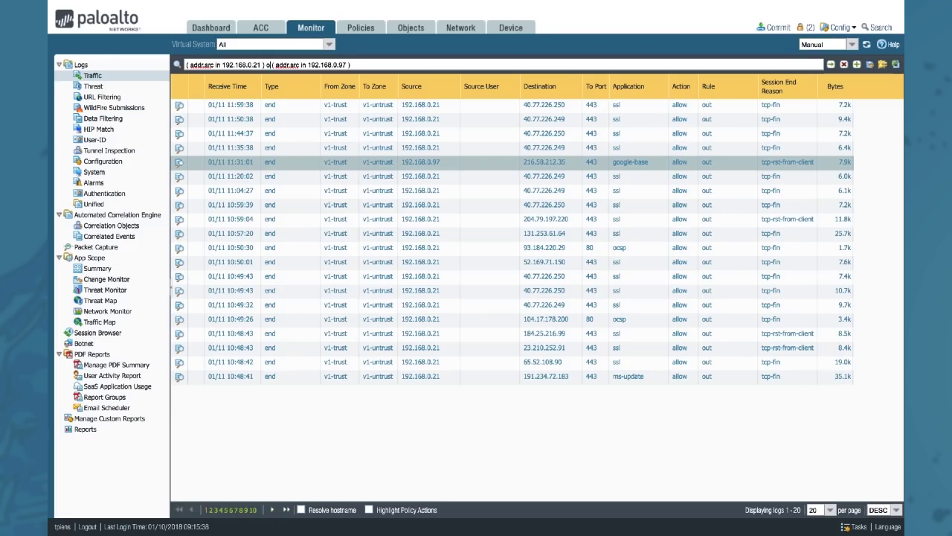
pyautogui.write('r')
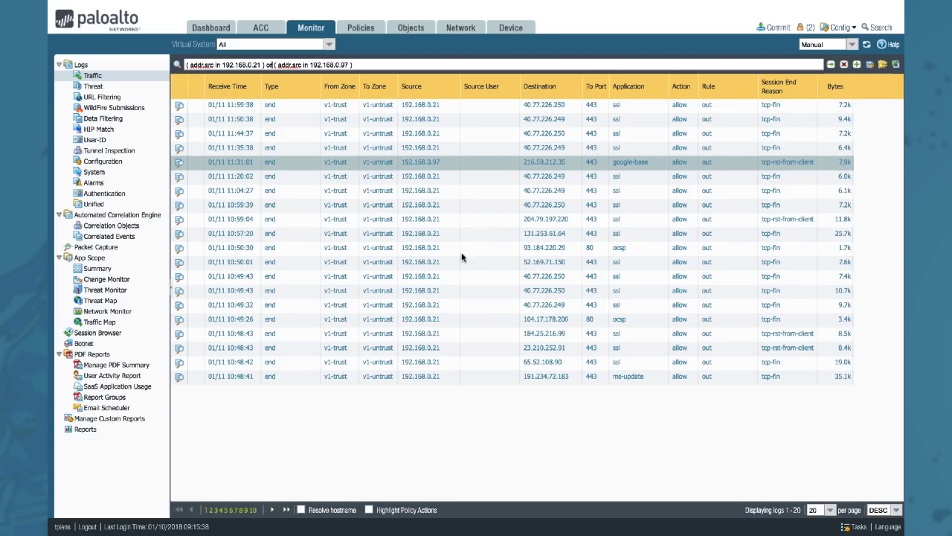
# Group an "app eq ocsp" condition with source 192.168.0.21 in its own parentheses, before the "or", and apply the filter
pyautogui.click(619, 320)
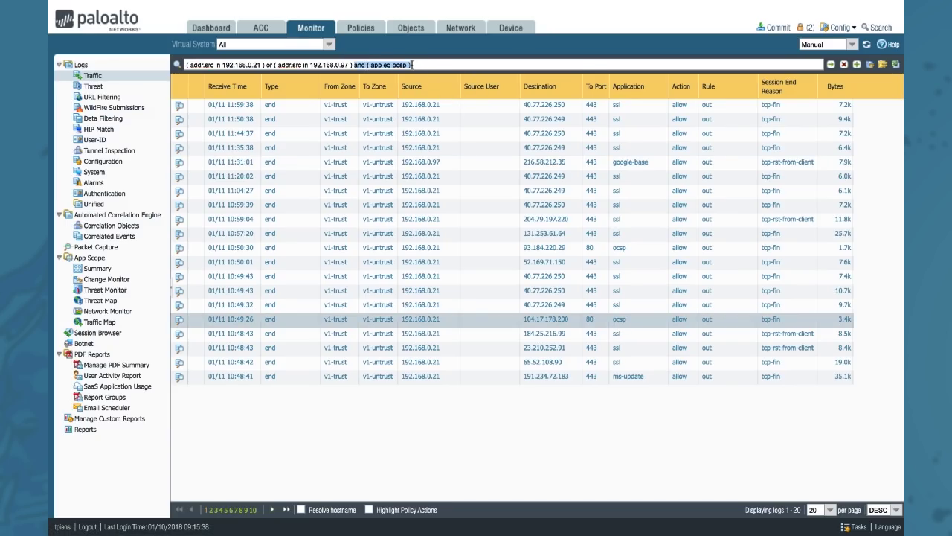
pyautogui.rightClick(406, 65)
pyautogui.click(444, 116)
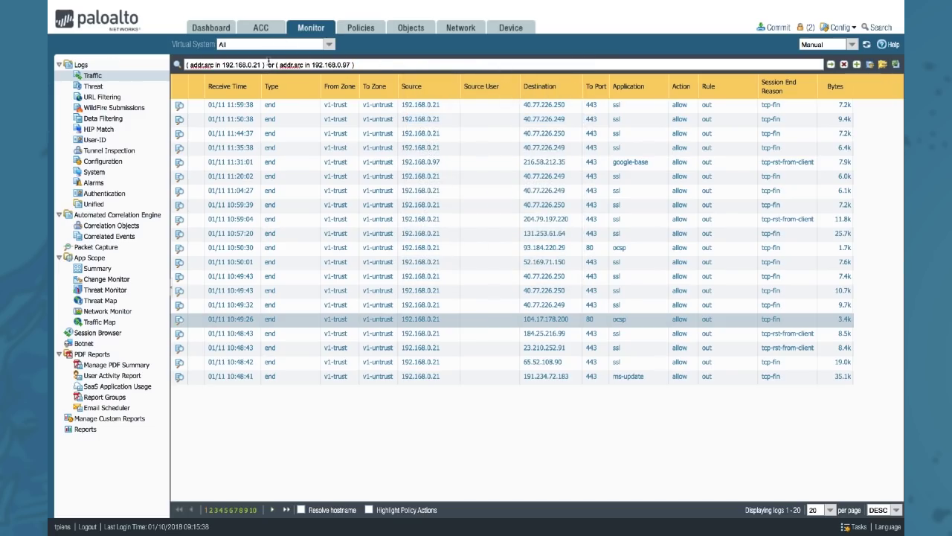
pyautogui.rightClick(267, 65)
pyautogui.click(288, 117)
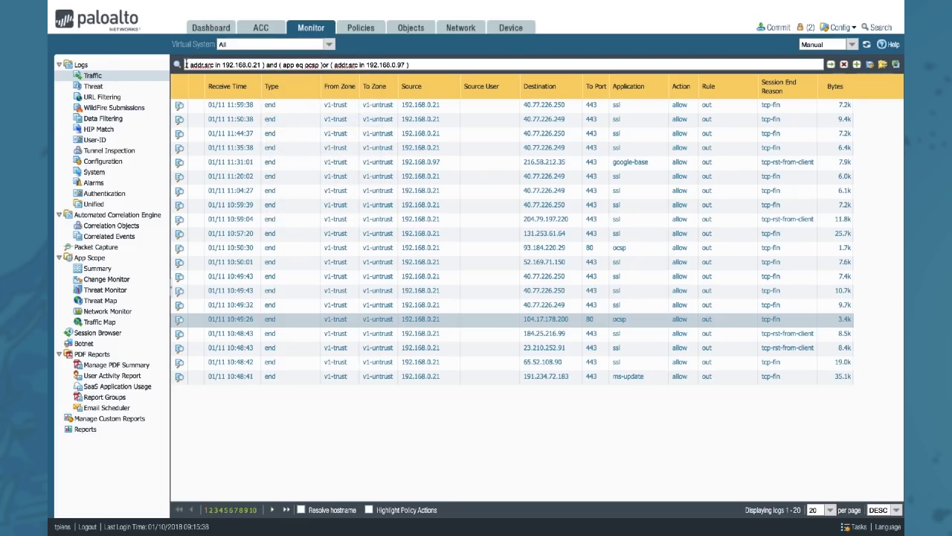
pyautogui.write('(')
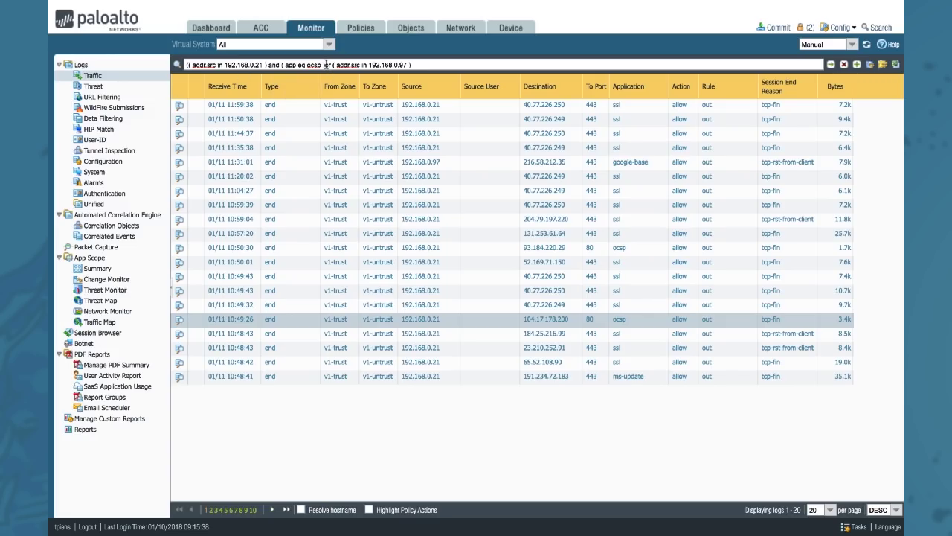
pyautogui.write('))')
pyautogui.click(831, 64)
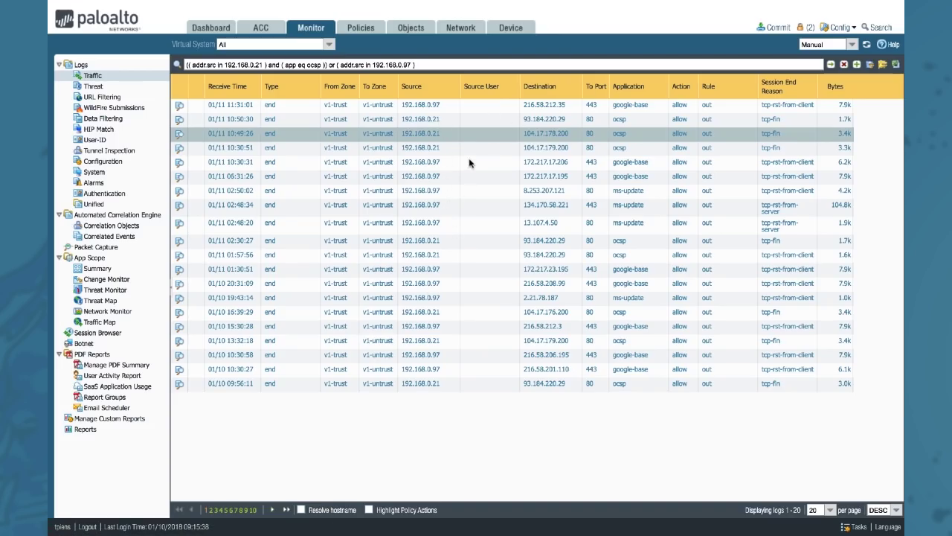
# Group an "app eq ms-update" condition with source 192.168.0.97 in its own parentheses and apply the filter
pyautogui.click(456, 64)
pyautogui.click(630, 190)
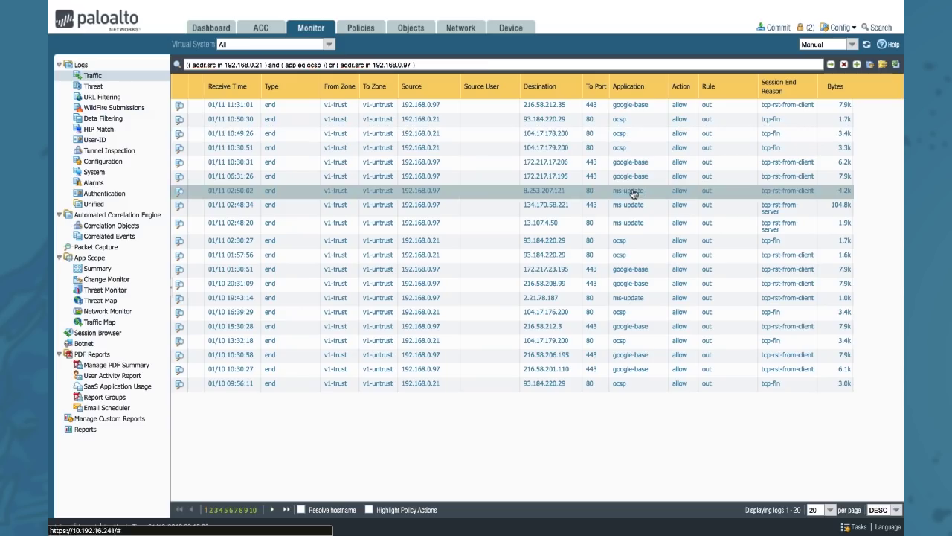
pyautogui.click(335, 65)
pyautogui.write('(')
pyautogui.click(515, 65)
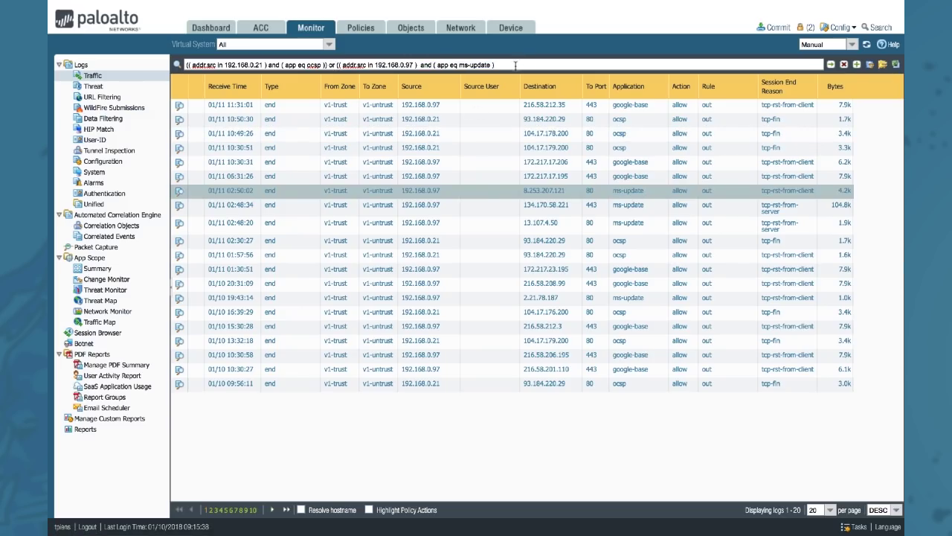
pyautogui.write(')')
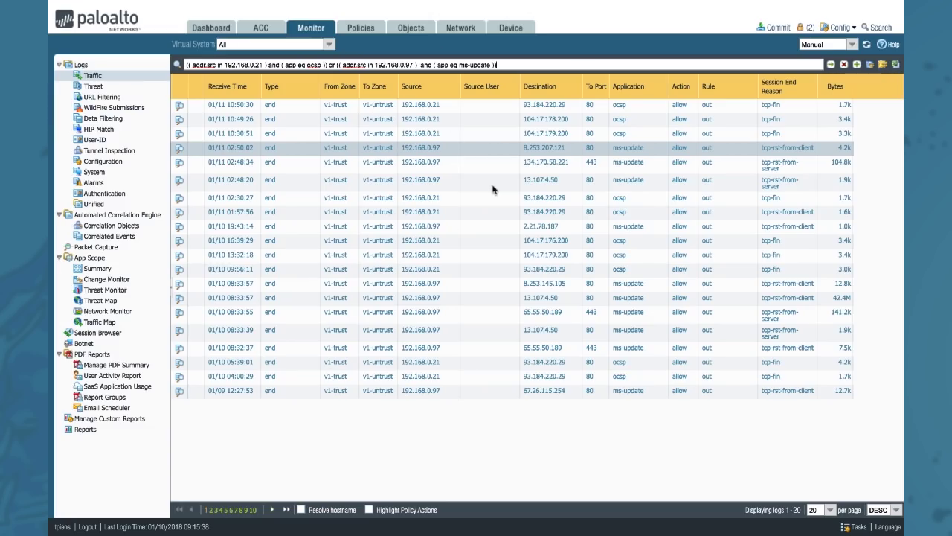
# Remove the ocsp condition from the filter and enclose both source address conditions in one shared pair of parentheses
pyautogui.click(336, 65)
pyautogui.moveTo(324, 64); pyautogui.dragTo(269, 65)
pyautogui.press('BackSpace')
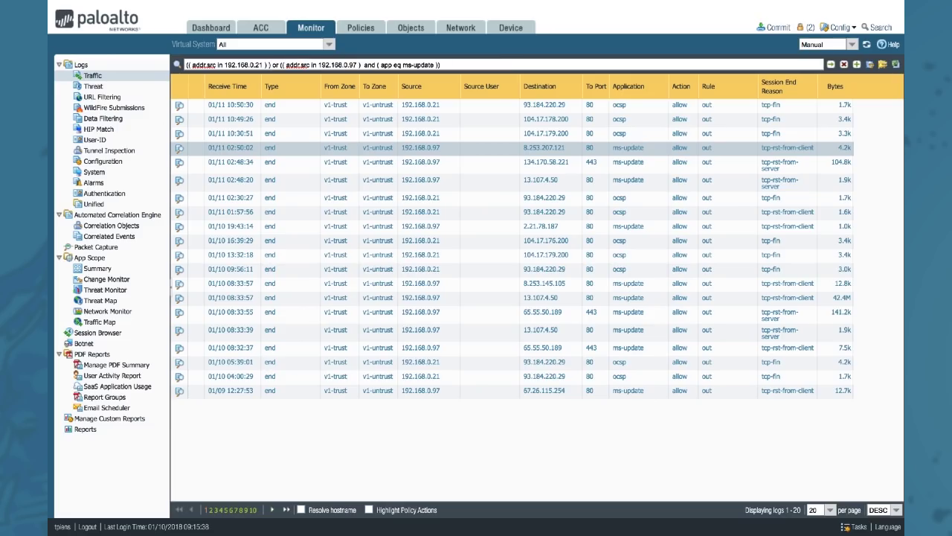
pyautogui.click(273, 65)
pyautogui.press('BackSpace')
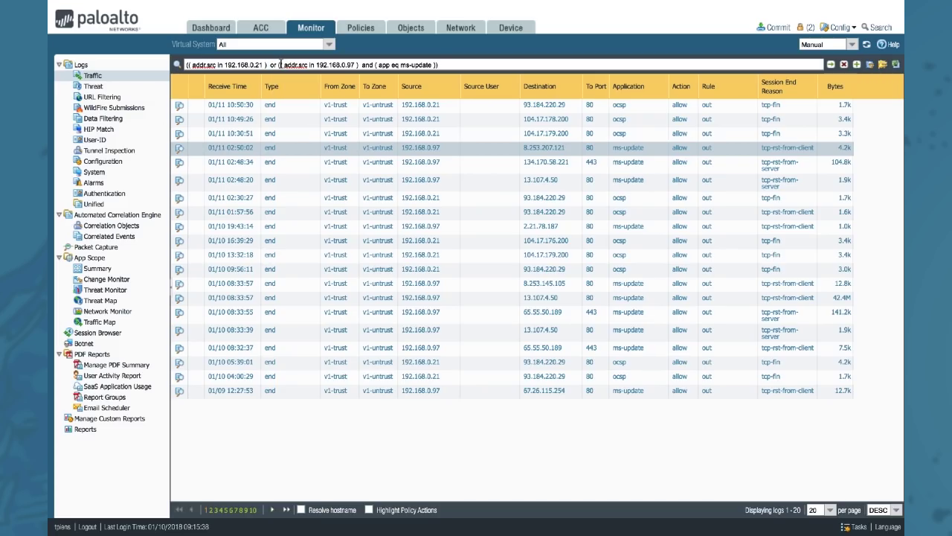
pyautogui.click(281, 65)
pyautogui.press('BackSpace')
pyautogui.click(356, 65)
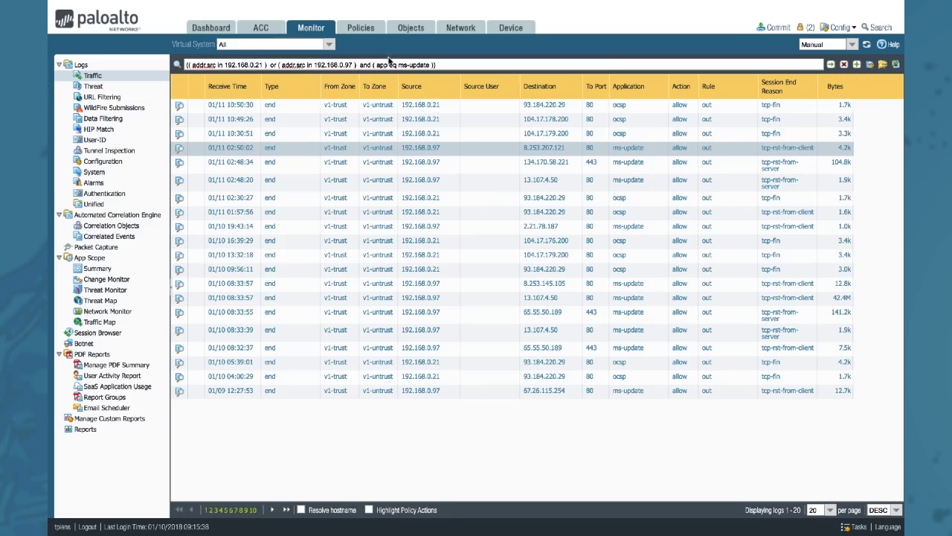
pyautogui.write(')')
# Change the application condition to "( app eq ssl )" outside the grouped source addresses and apply the filter
pyautogui.press('BackSpace')
pyautogui.press('BackSpace')
pyautogui.press('BackSpace')
pyautogui.press('BackSpace')
pyautogui.press('BackSpace')
pyautogui.press('BackSpace')
pyautogui.press('BackSpace')
pyautogui.press('BackSpace')
pyautogui.press('BackSpace')
pyautogui.moveTo(188, 65); pyautogui.dragTo(360, 63)
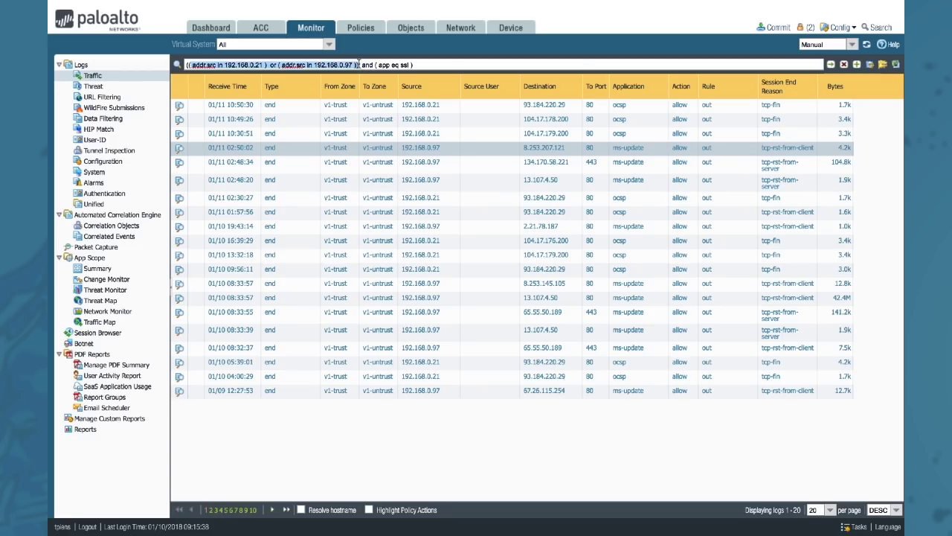
pyautogui.click(254, 67)
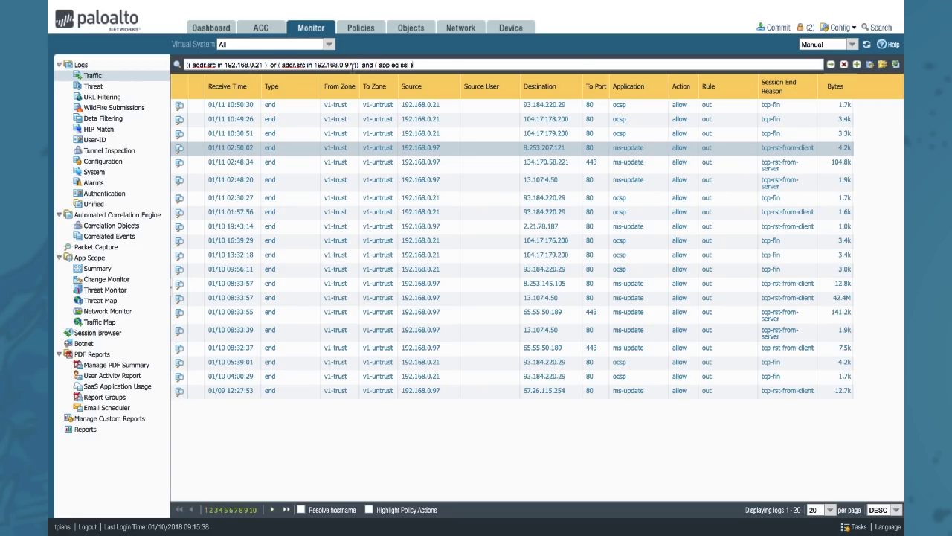
pyautogui.moveTo(362, 65); pyautogui.dragTo(375, 64)
pyautogui.click(409, 66)
pyautogui.press('Return')
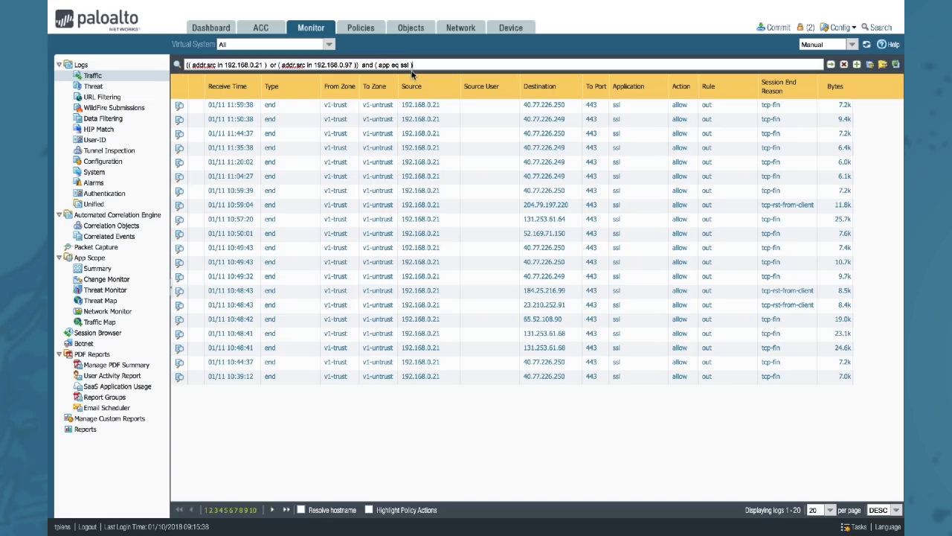
# Remove the ssl application condition from the applied filter and display 100 logs per page
pyautogui.moveTo(364, 65); pyautogui.dragTo(415, 65)
pyautogui.write('a')
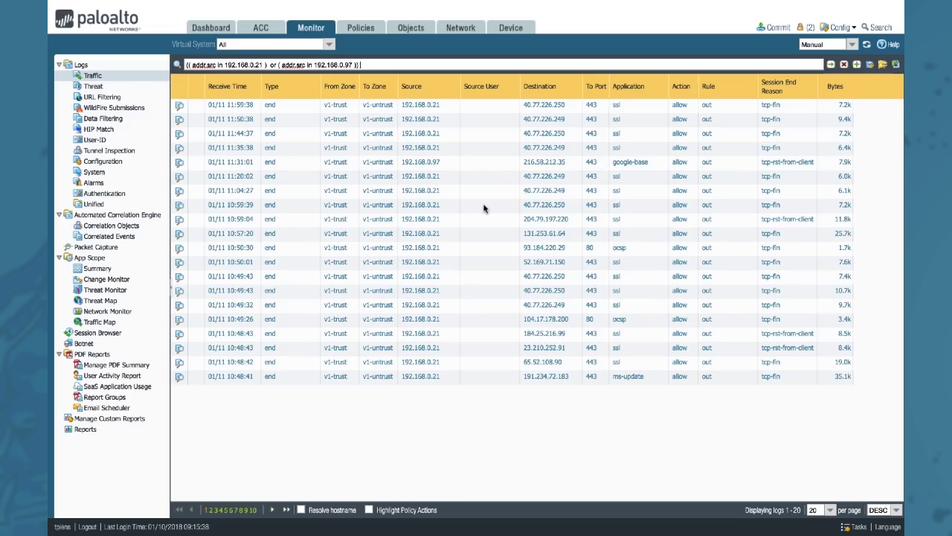
pyautogui.click(830, 510)
pyautogui.click(832, 502)
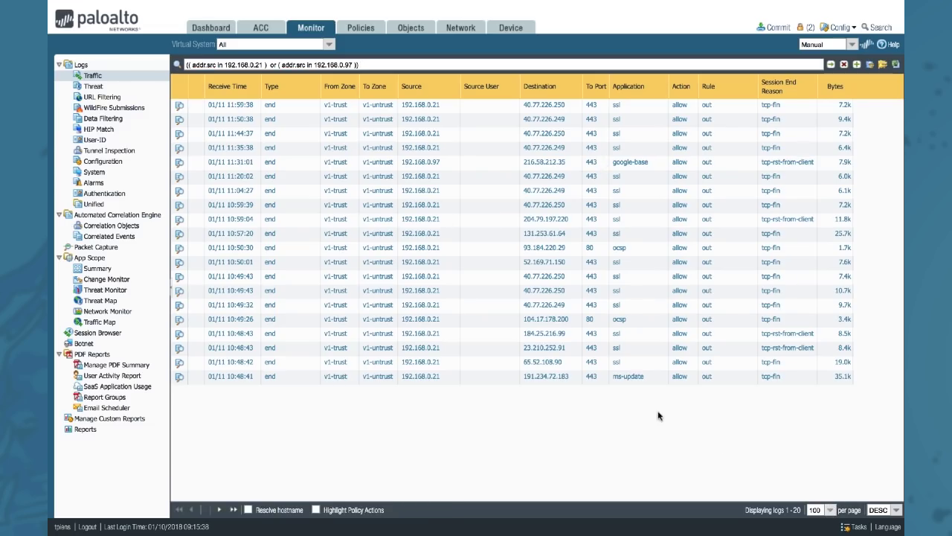
pyautogui.scroll(-5, 544, 334)
pyautogui.scroll(5, 471, 369)
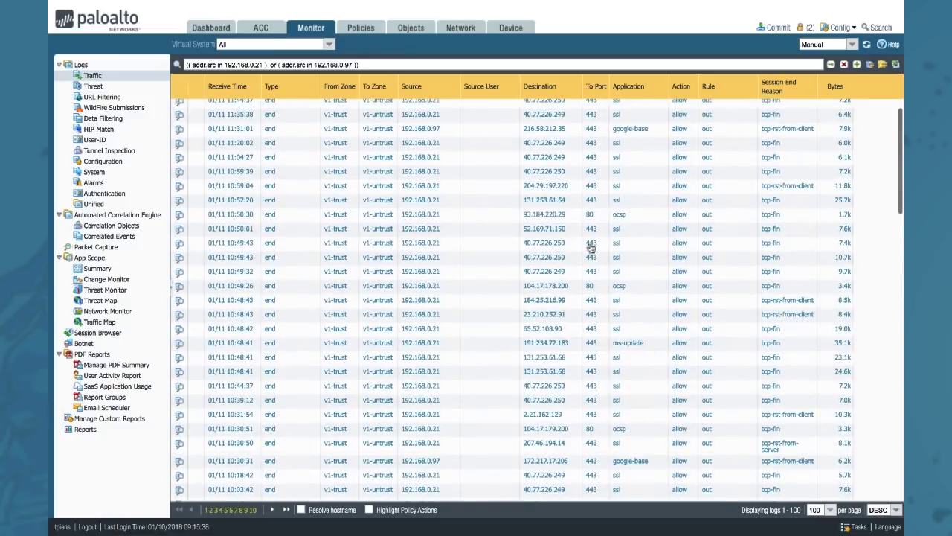
# Add the condition "and ( app eq google-base )" after the grouped source addresses and apply the filter
pyautogui.click(631, 128)
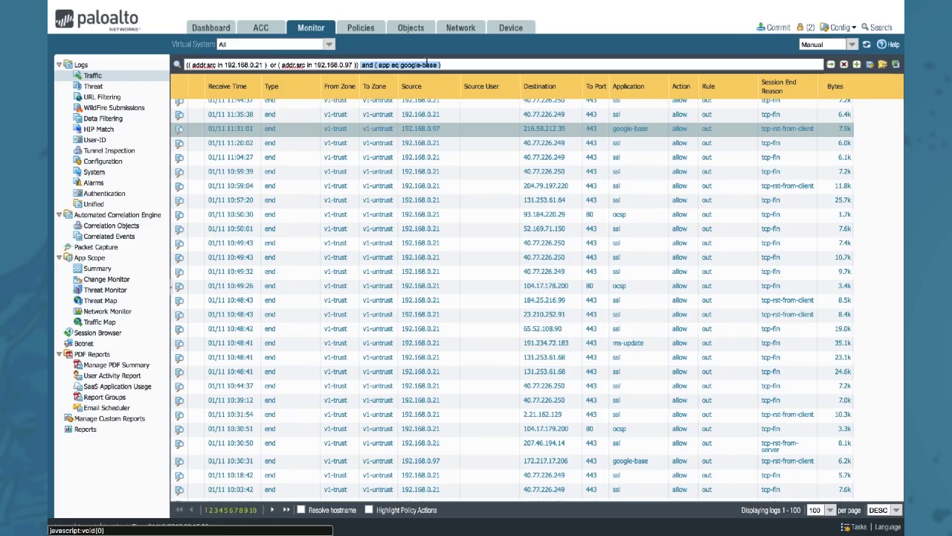
pyautogui.click(454, 63)
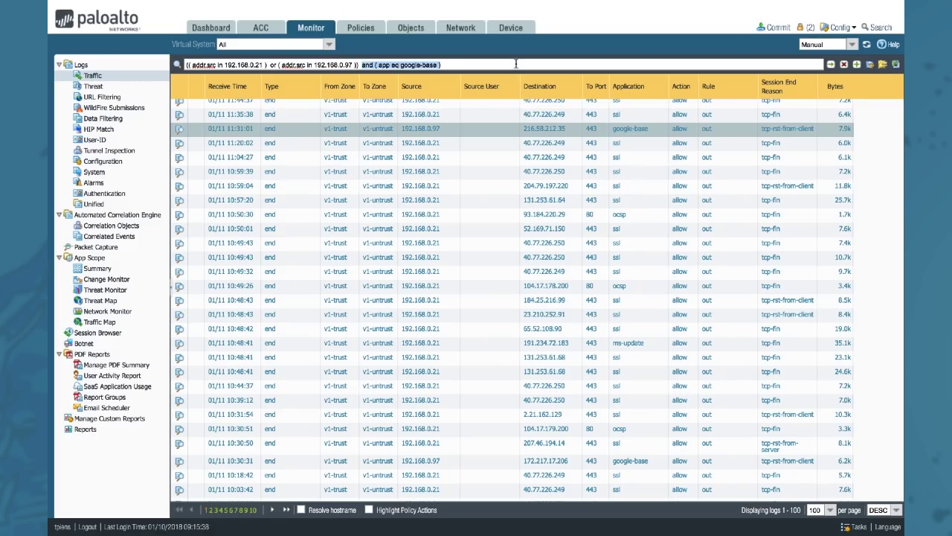
pyautogui.press('Return')
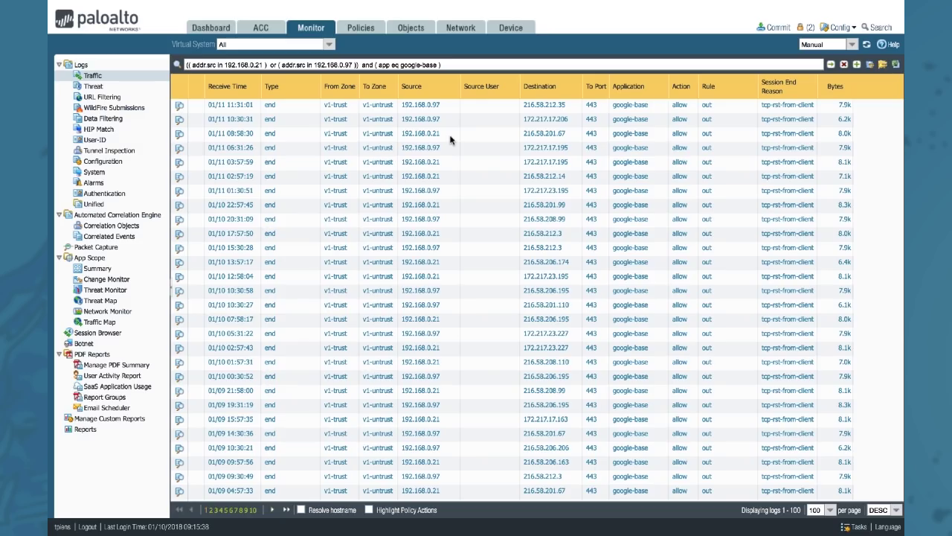
# Hide the Source User column and show the Egress I/F and Ingress I/F columns in the traffic log
pyautogui.click(394, 88)
pyautogui.moveTo(408, 104)
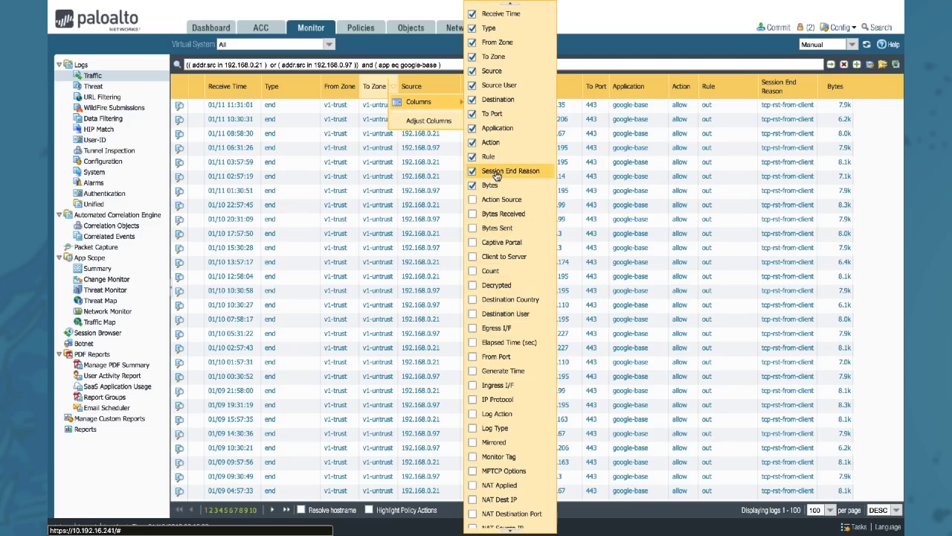
pyautogui.click(474, 87)
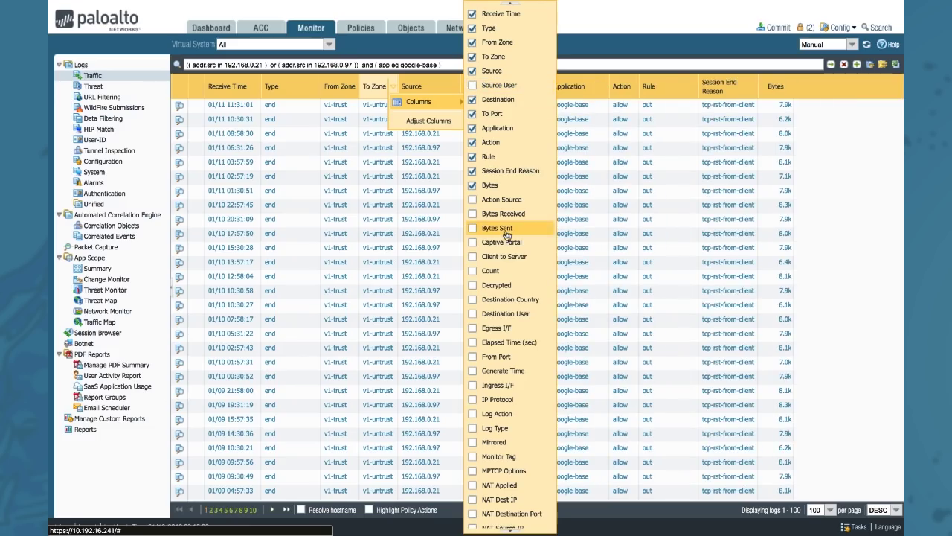
pyautogui.click(492, 328)
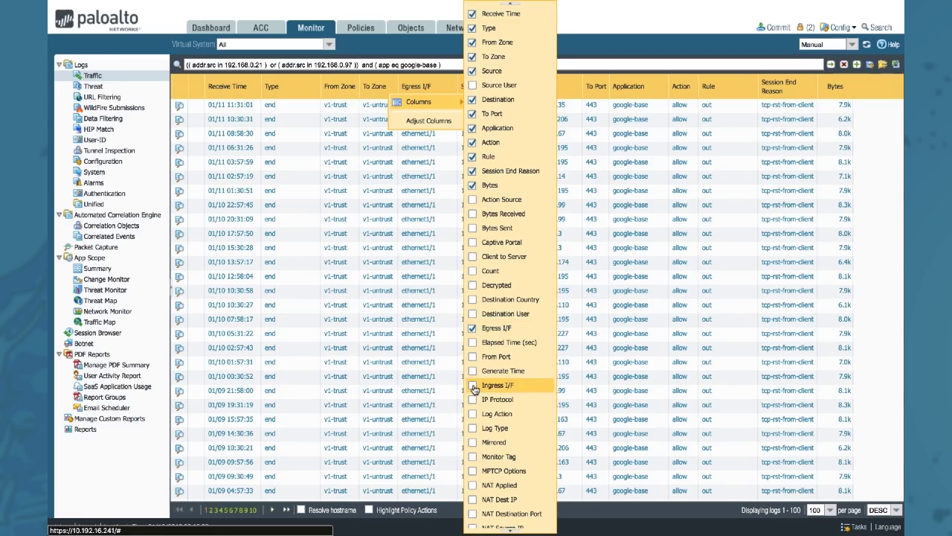
pyautogui.click(474, 387)
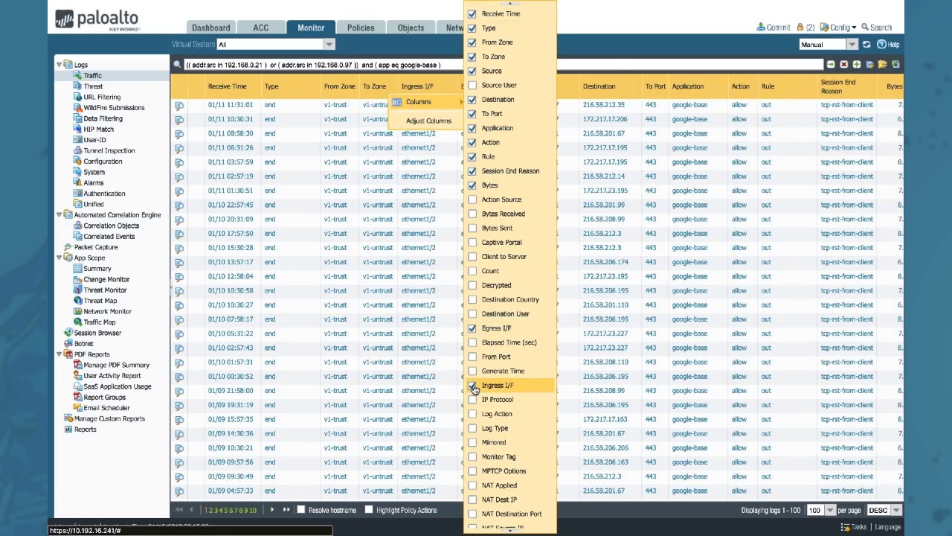
pyautogui.click(618, 69)
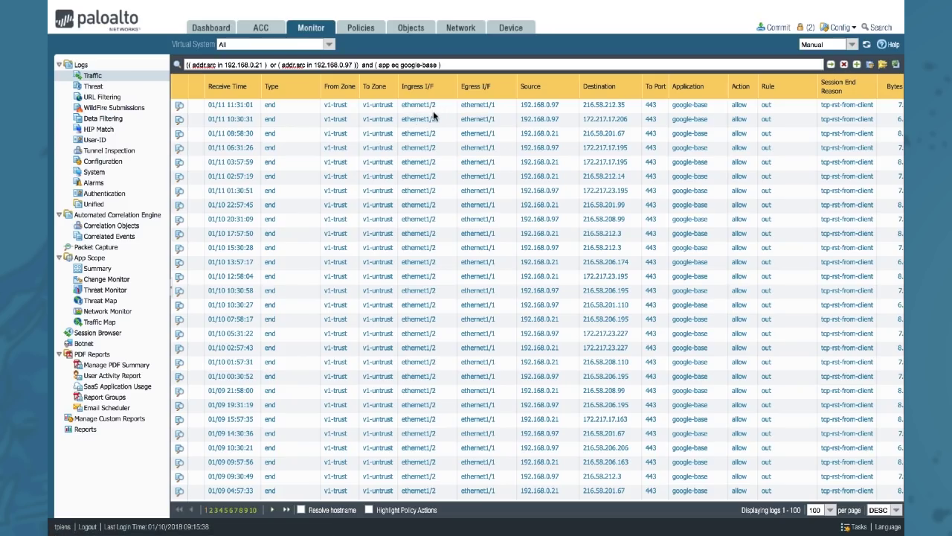
pyautogui.click(452, 86)
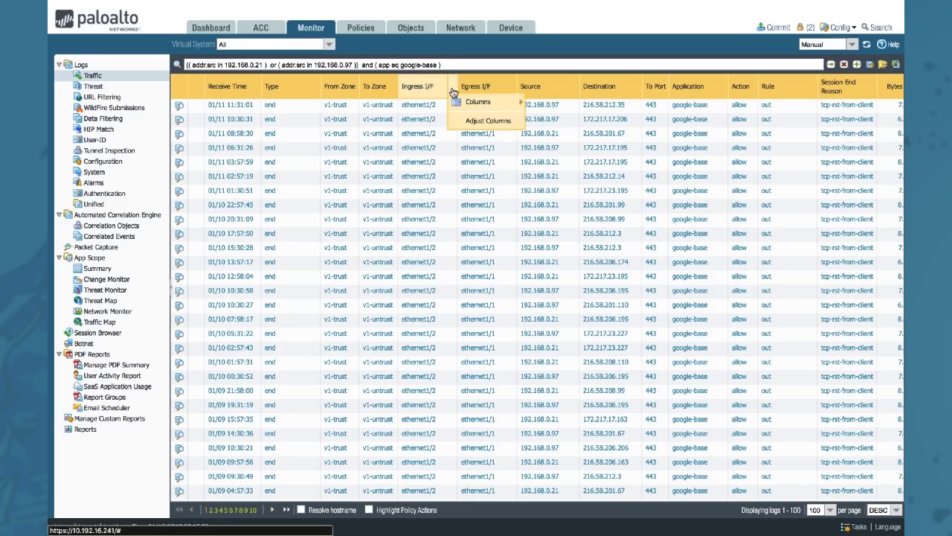
pyautogui.moveTo(492, 109)
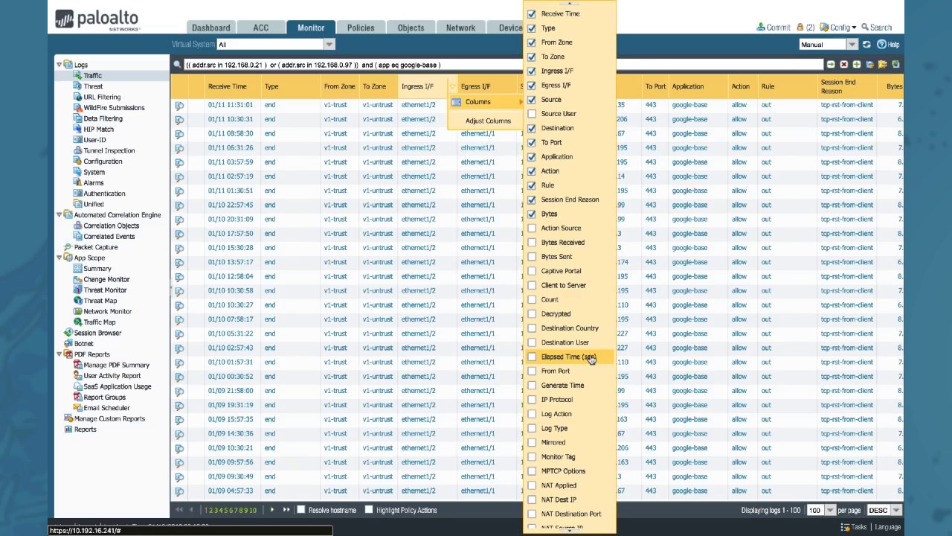
pyautogui.click(669, 66)
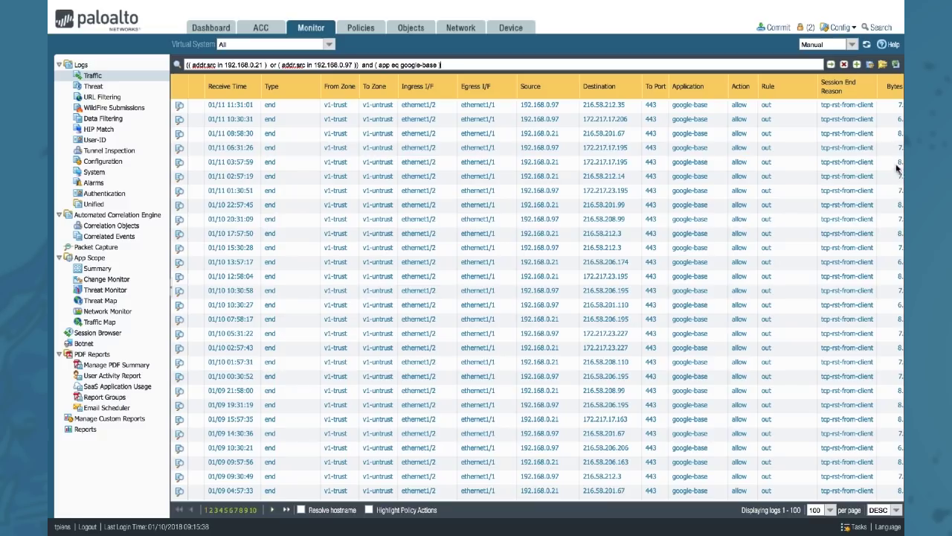
pyautogui.hscroll(1, 896, 168)
pyautogui.hscroll(-1, 896, 167)
# Show the Elapsed Time (sec), IP Protocol, Log Action, NAT Applied and NAT Source IP columns in the traffic log
pyautogui.click(577, 90)
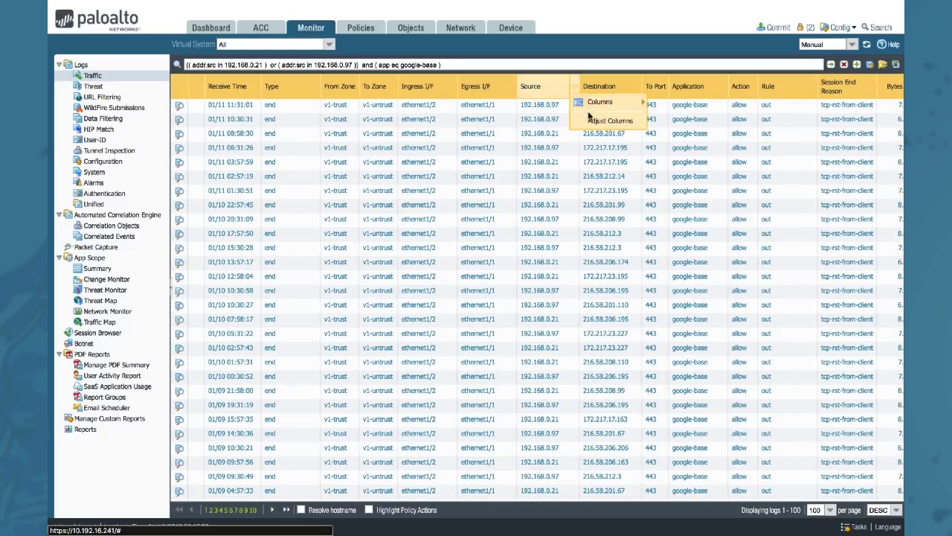
pyautogui.moveTo(597, 103)
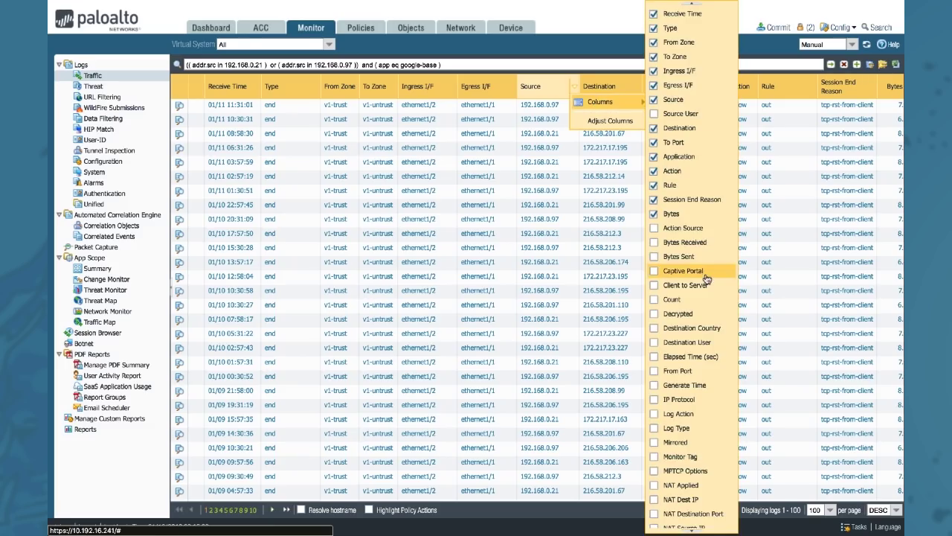
pyautogui.click(668, 359)
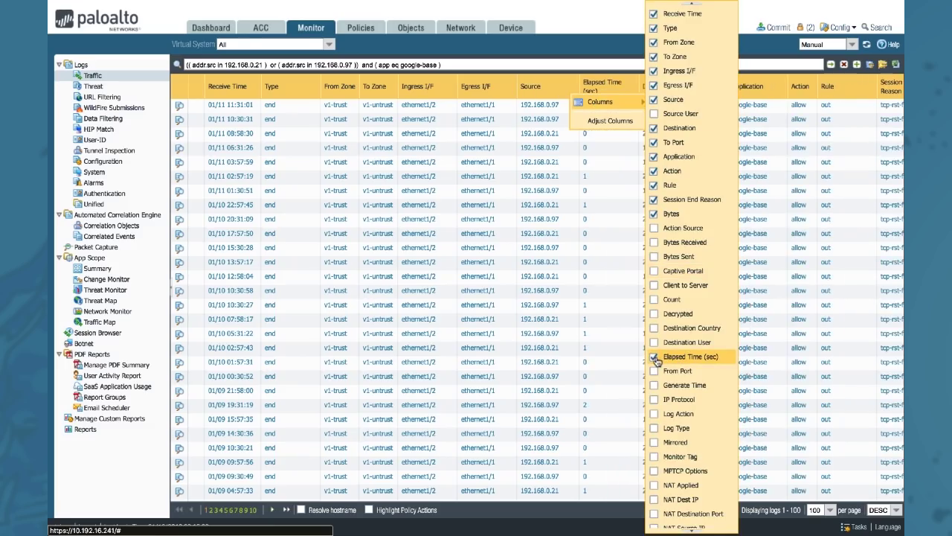
pyautogui.click(654, 399)
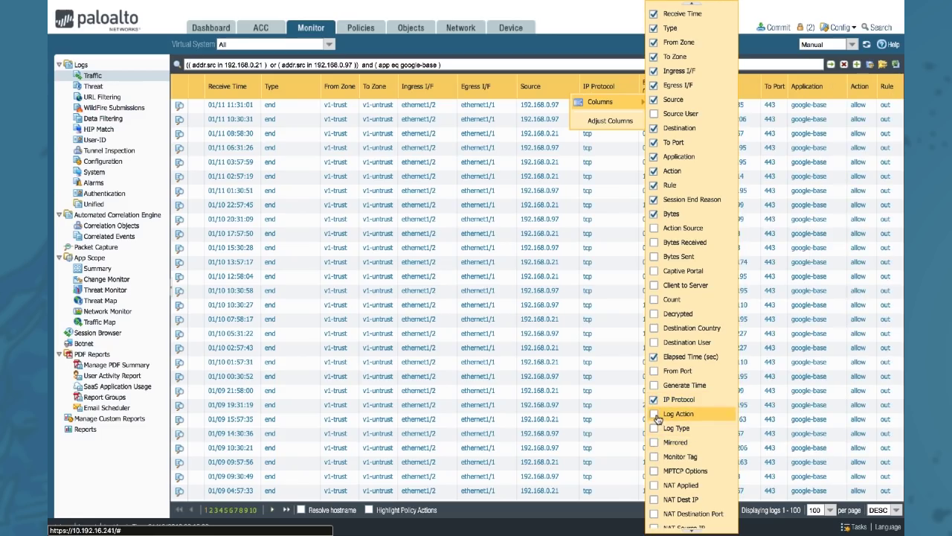
pyautogui.click(655, 414)
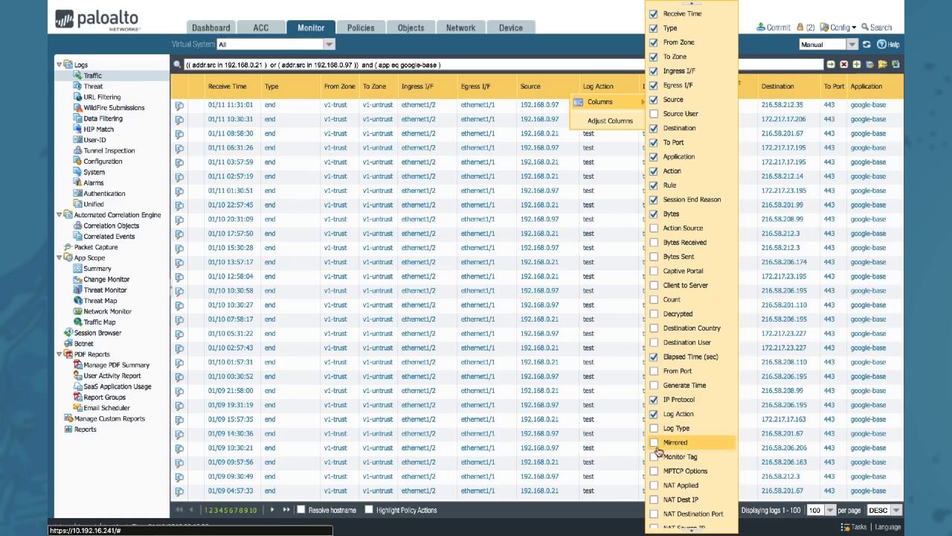
pyautogui.click(653, 486)
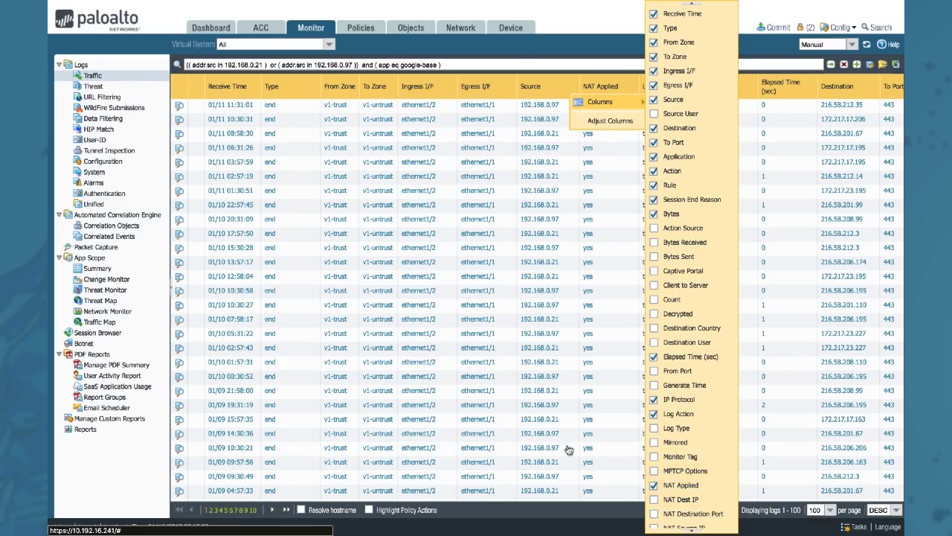
pyautogui.click(655, 526)
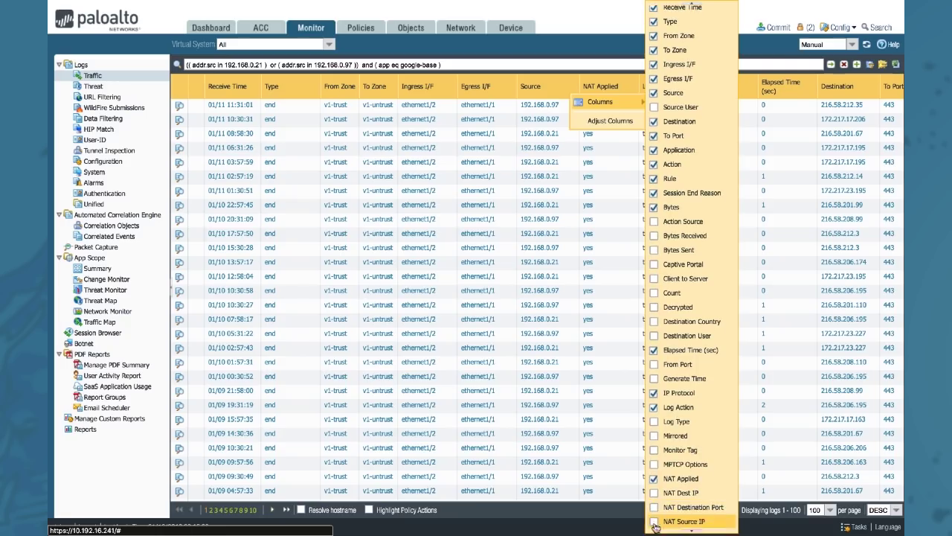
pyautogui.click(655, 525)
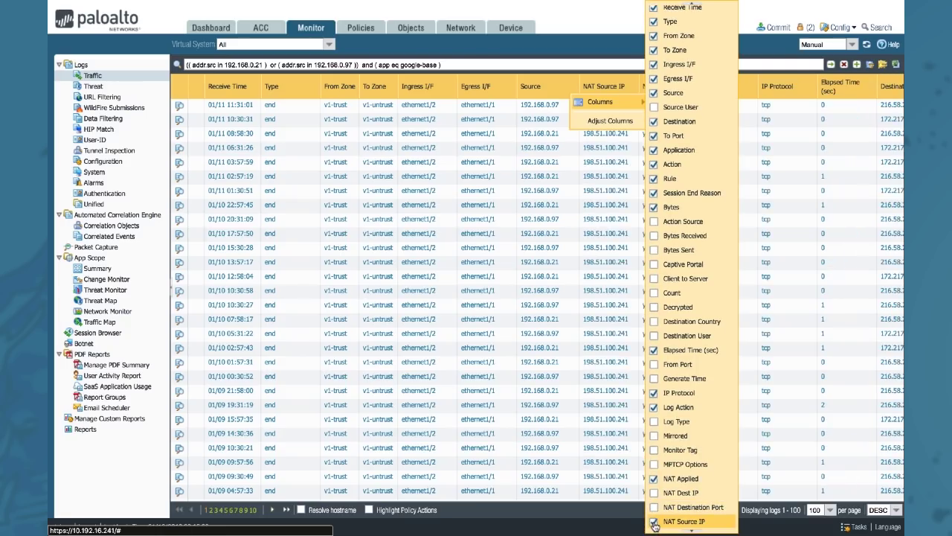
pyautogui.click(576, 65)
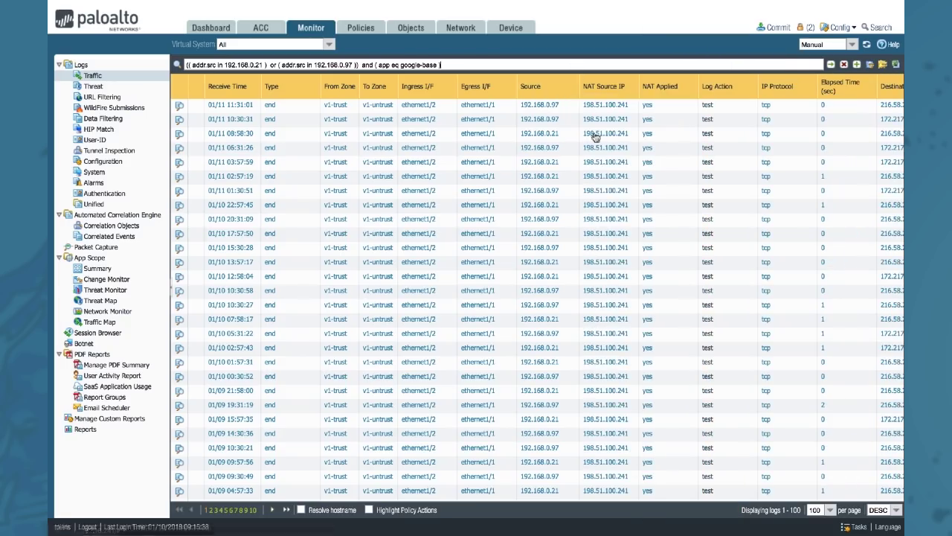
# Adjust all traffic log columns to fit their contents and look across the full width of the table
pyautogui.hscroll(3, 614, 258)
pyautogui.hscroll(2, 614, 258)
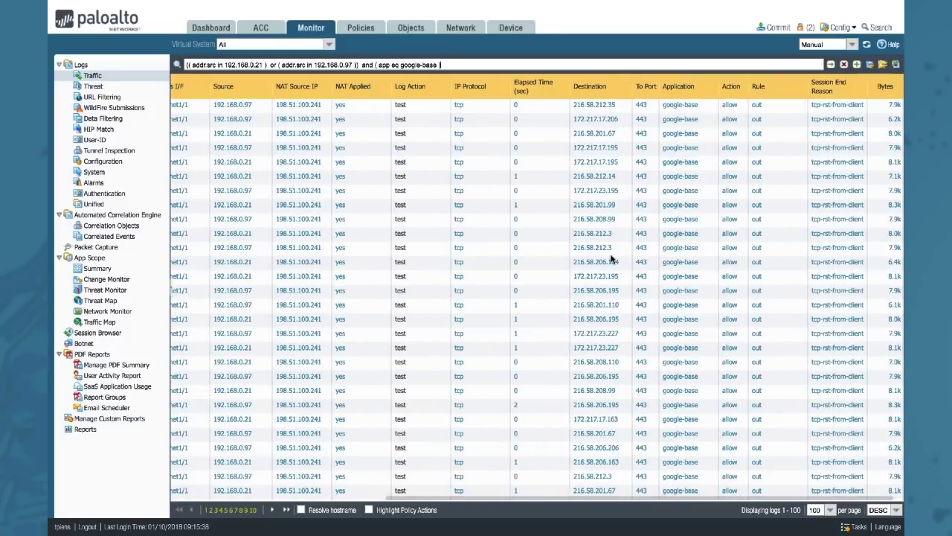
pyautogui.hscroll(-6, 612, 258)
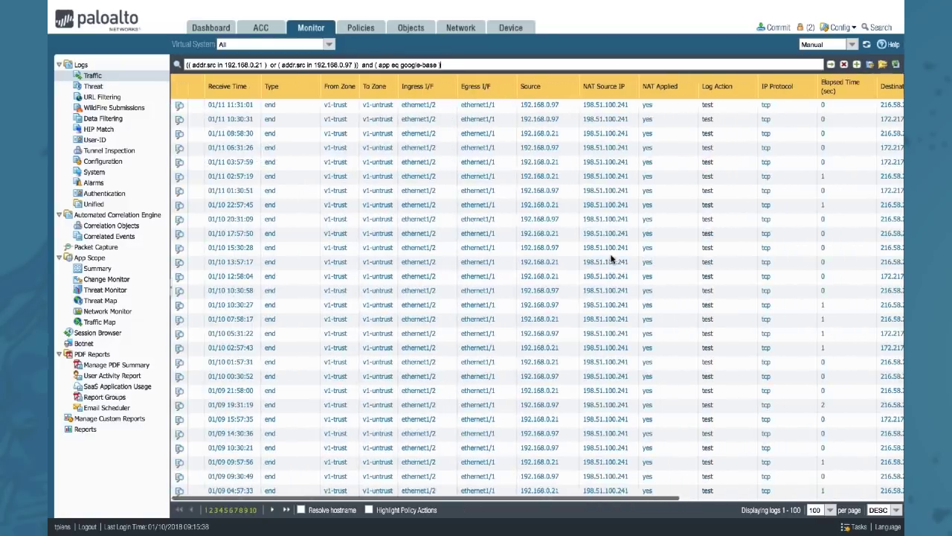
pyautogui.click(634, 89)
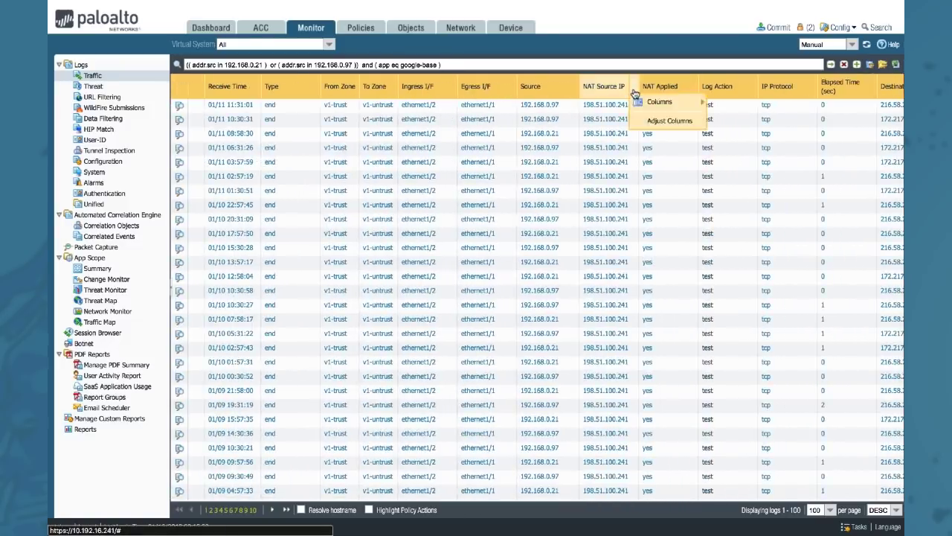
pyautogui.click(666, 122)
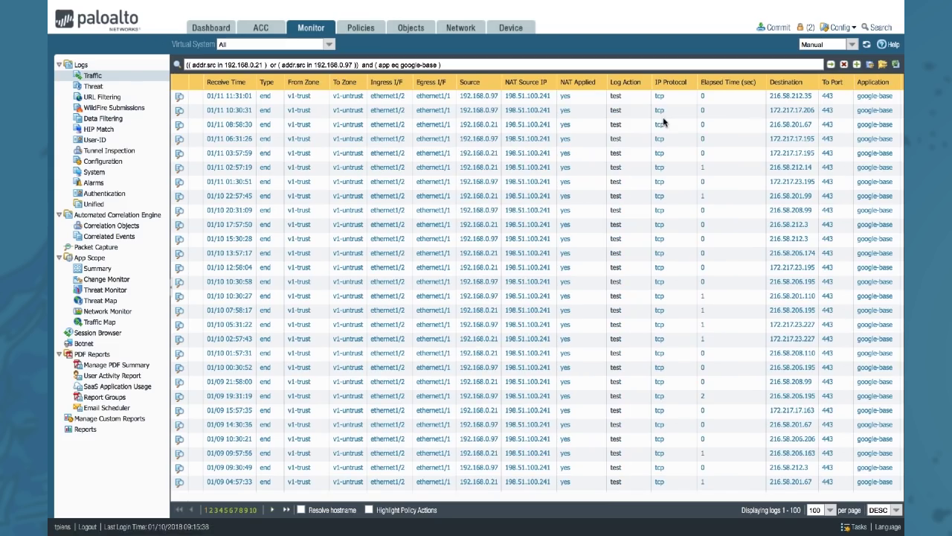
pyautogui.hscroll(3, 645, 220)
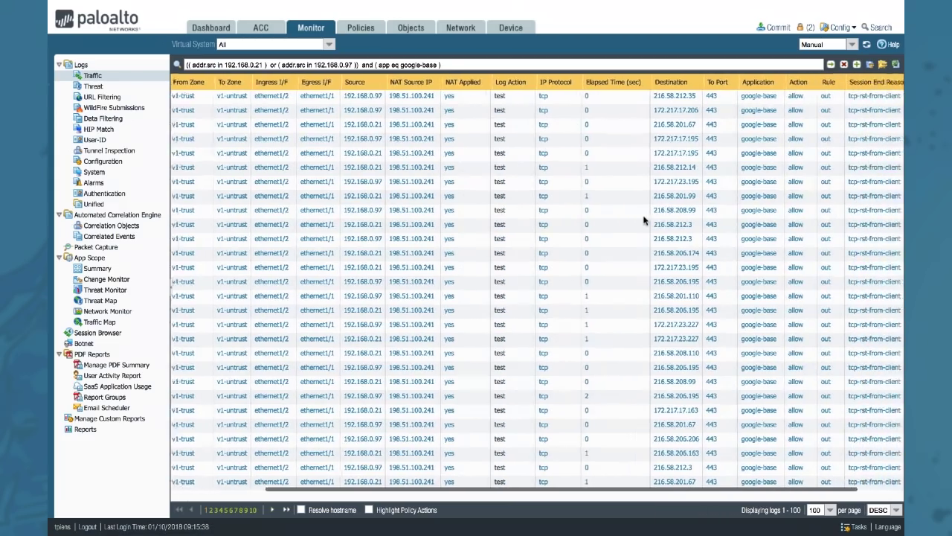
pyautogui.hscroll(-2, 644, 220)
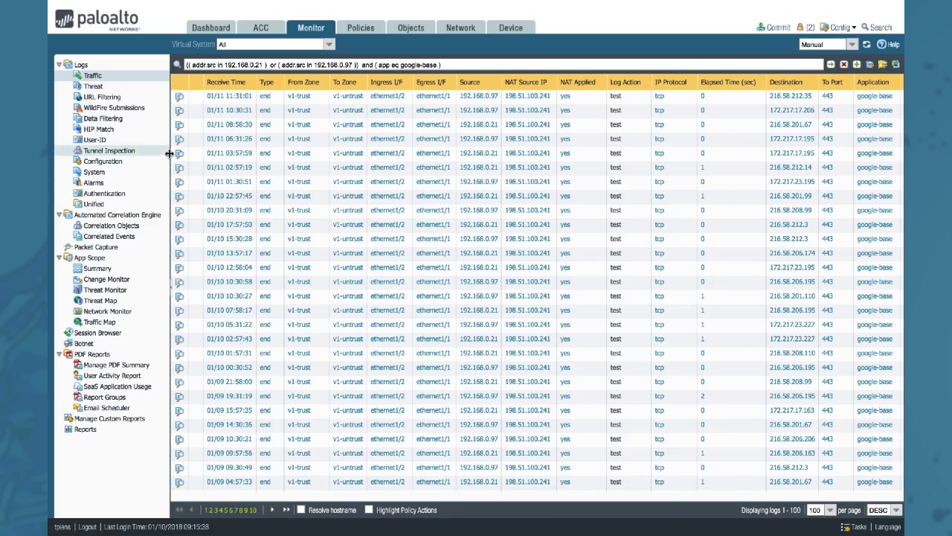
# Narrow the navigation pane beside the traffic log and adjust the log columns to fit again
pyautogui.moveTo(166, 154); pyautogui.dragTo(133, 157)
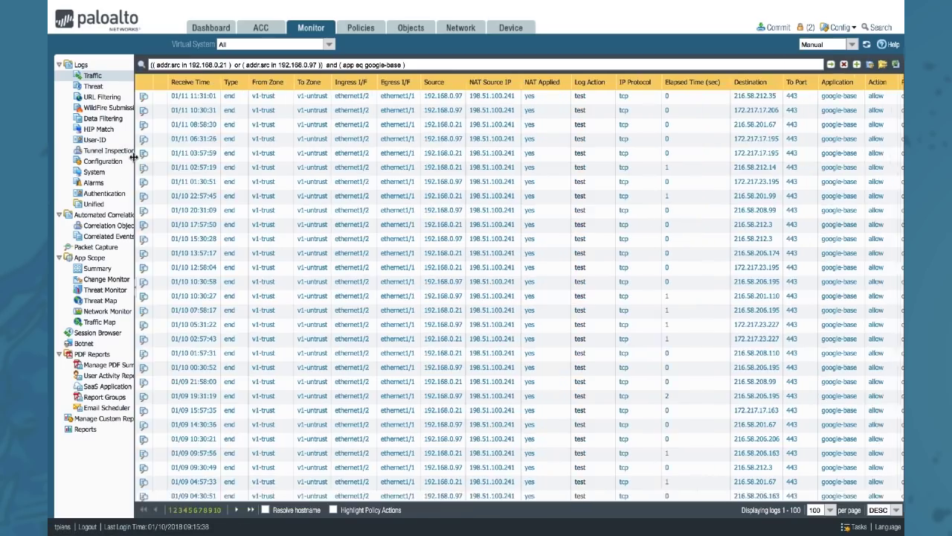
pyautogui.click(659, 85)
pyautogui.click(671, 119)
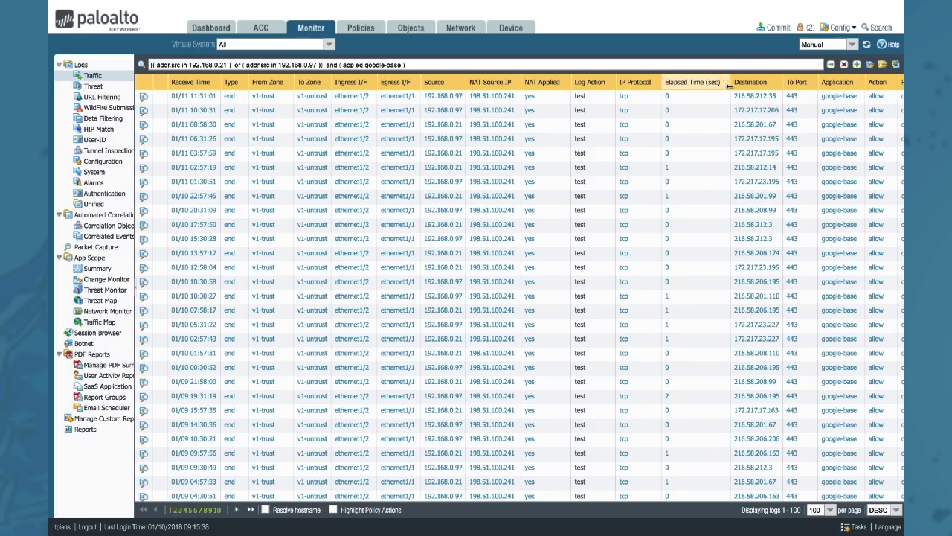
# Narrow the Elapsed Time and IP Protocol columns, and move Ingress I/F and Egress I/F between To Port and Application
pyautogui.moveTo(729, 86); pyautogui.dragTo(681, 86)
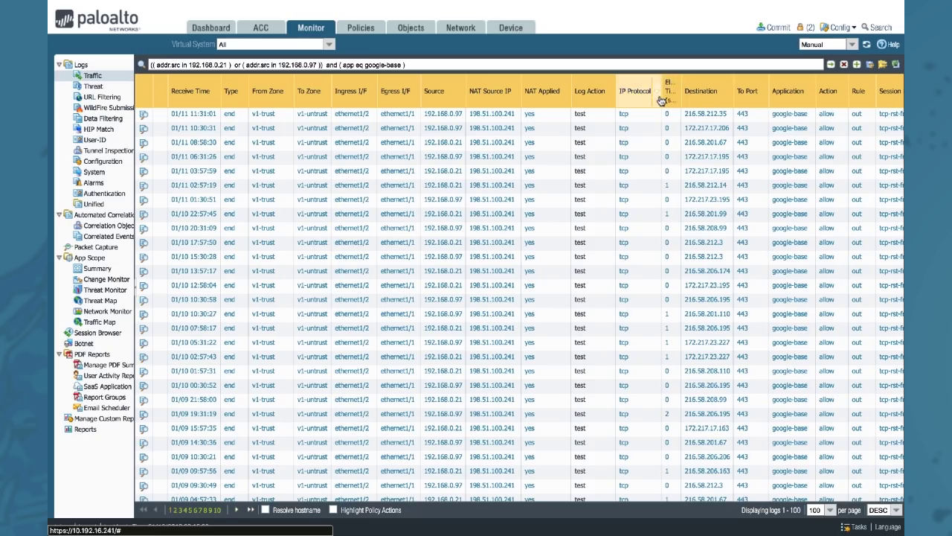
pyautogui.moveTo(648, 104); pyautogui.dragTo(637, 106)
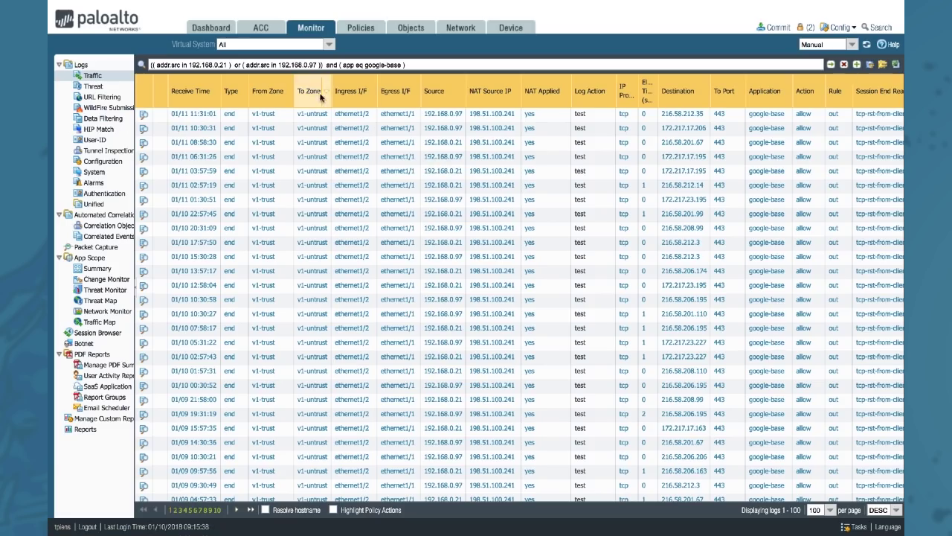
pyautogui.moveTo(340, 88); pyautogui.dragTo(741, 88)
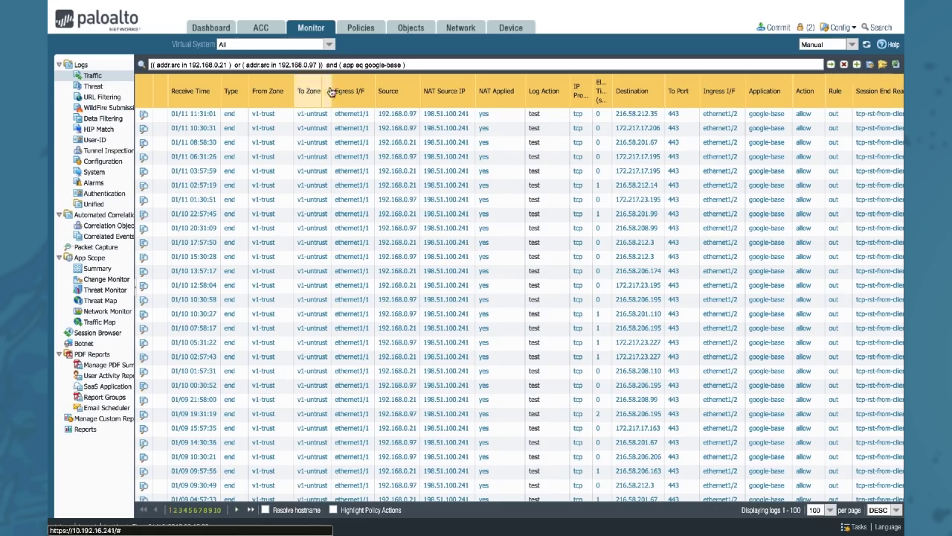
pyautogui.moveTo(337, 89); pyautogui.dragTo(741, 90)
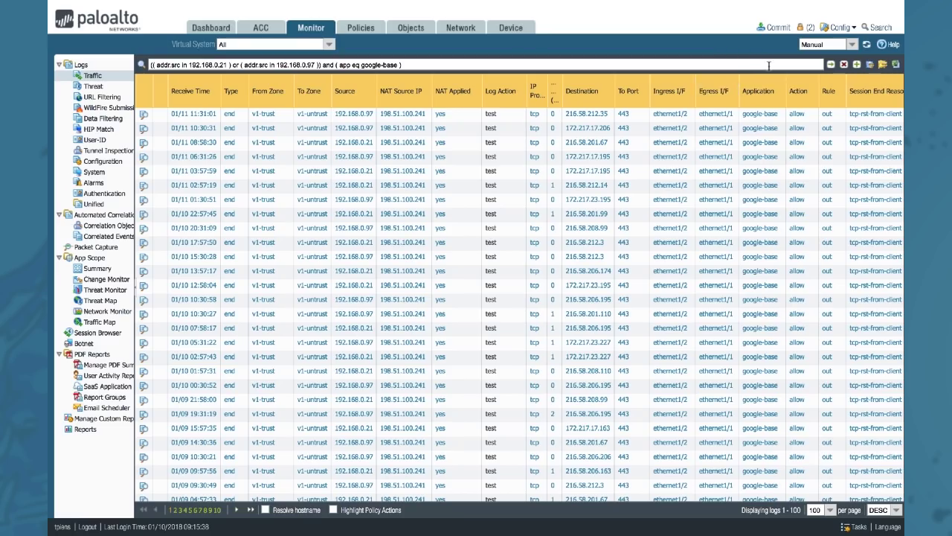
# Use Add Log Filter to append an and condition with Application equal to google-base to the traffic filter
pyautogui.click(856, 67)
pyautogui.click(857, 67)
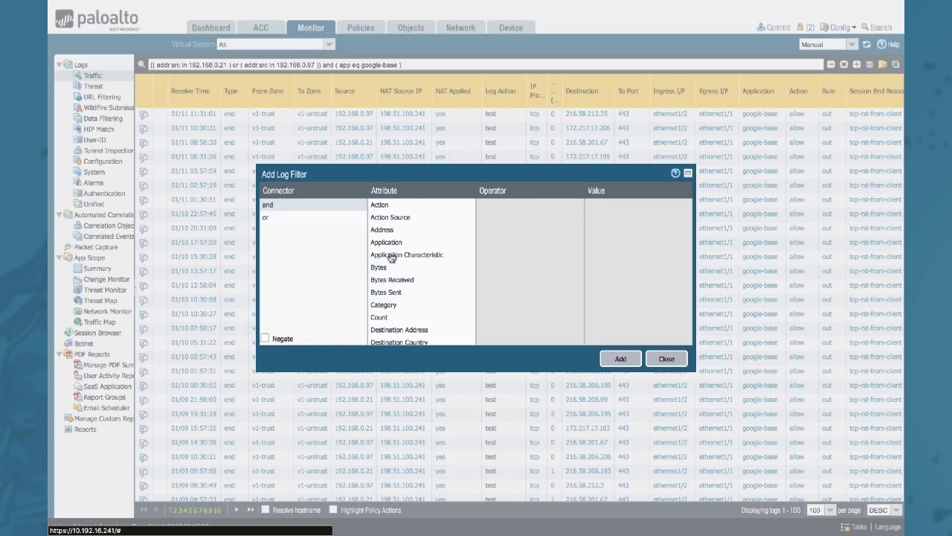
pyautogui.click(423, 304)
pyautogui.click(387, 244)
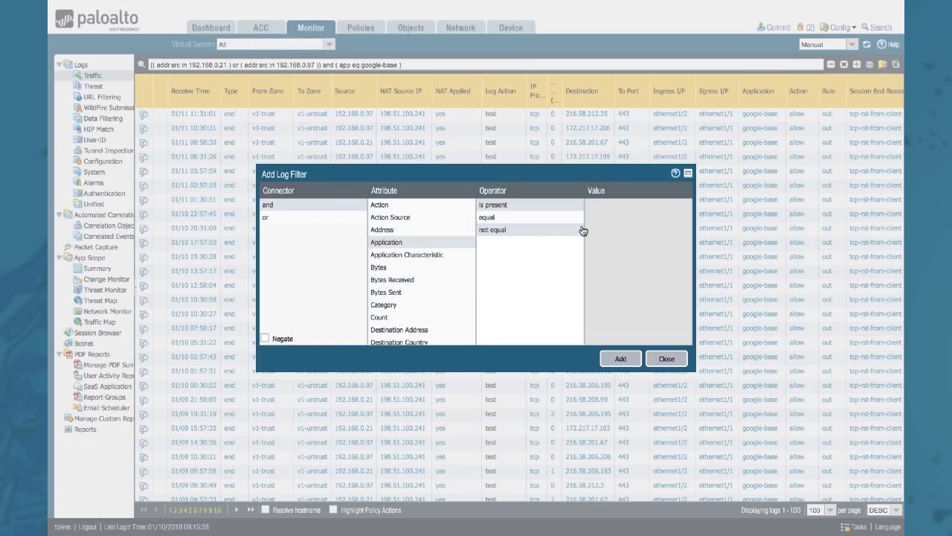
pyautogui.click(525, 219)
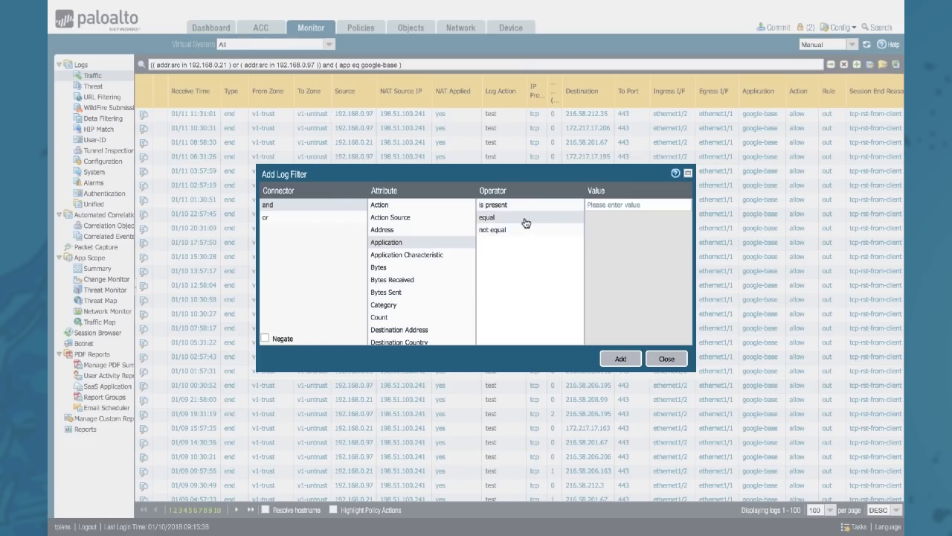
pyautogui.click(636, 203)
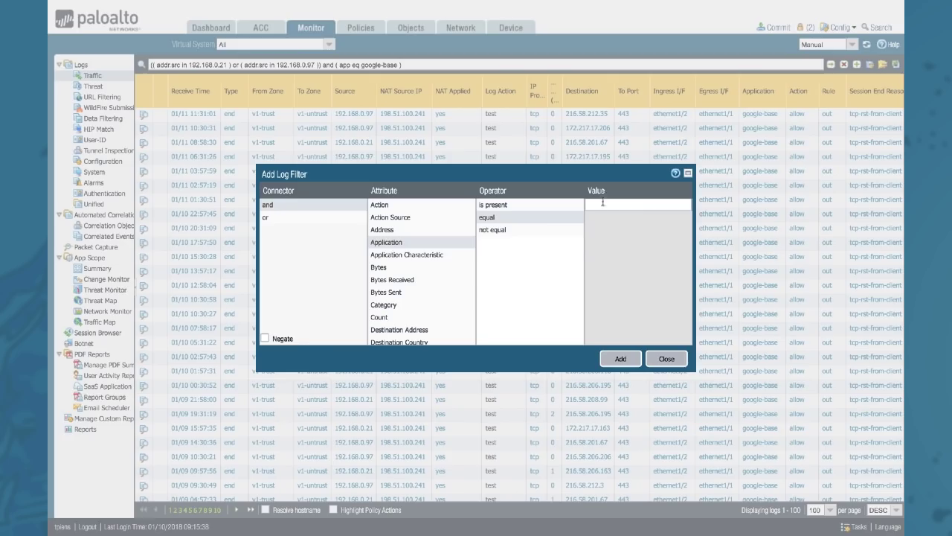
pyautogui.click(521, 230)
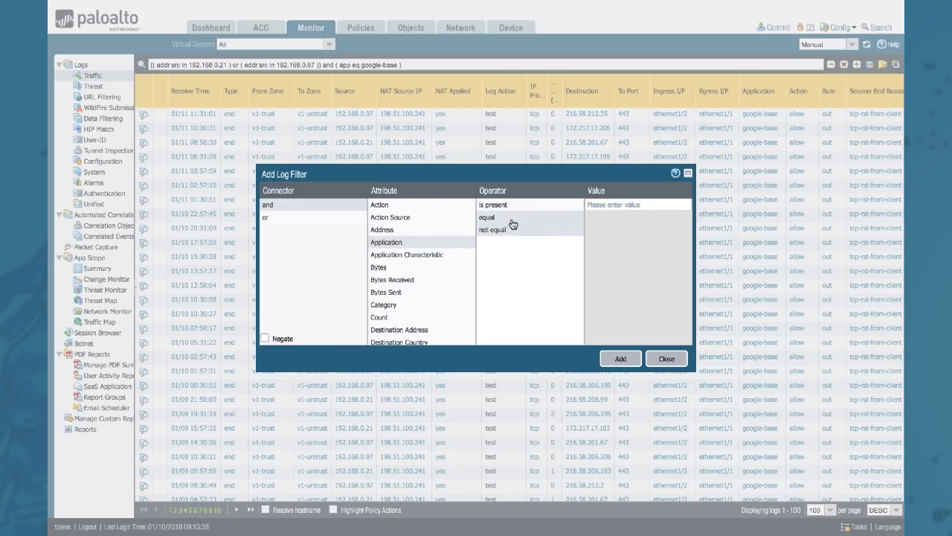
pyautogui.click(612, 206)
pyautogui.write('googl')
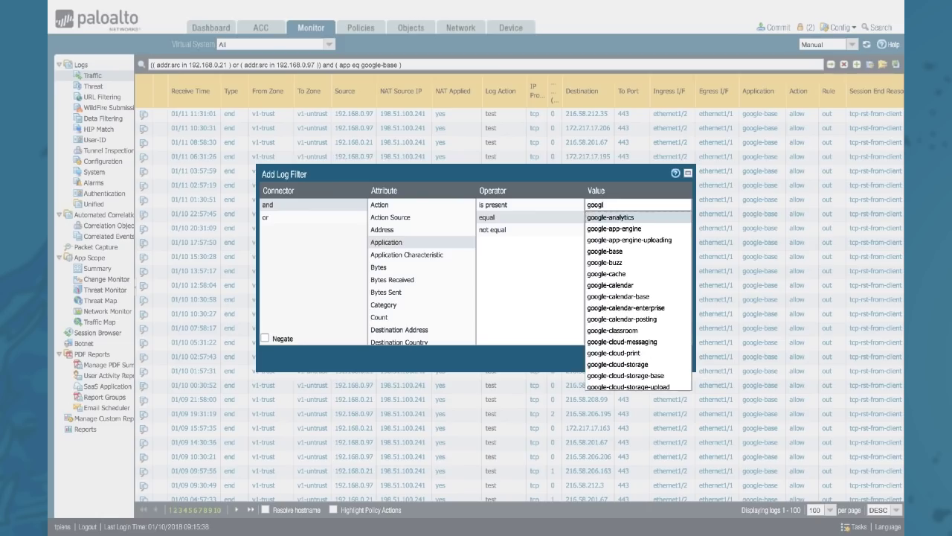
pyautogui.click(629, 258)
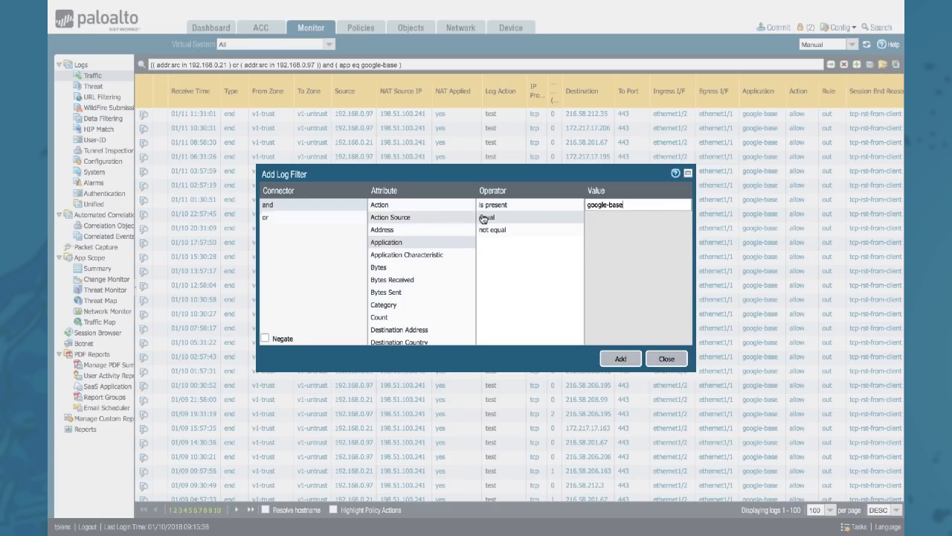
pyautogui.click(622, 360)
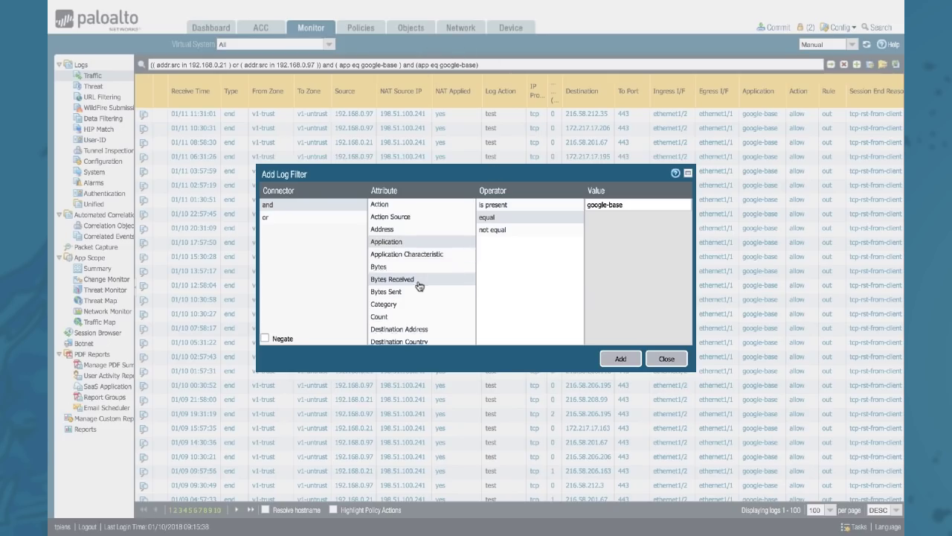
# Append an and condition for Receive Time greater than or equal to 2018/01/11 10:00:00
pyautogui.scroll(-10, 420, 286)
pyautogui.scroll(-3, 419, 283)
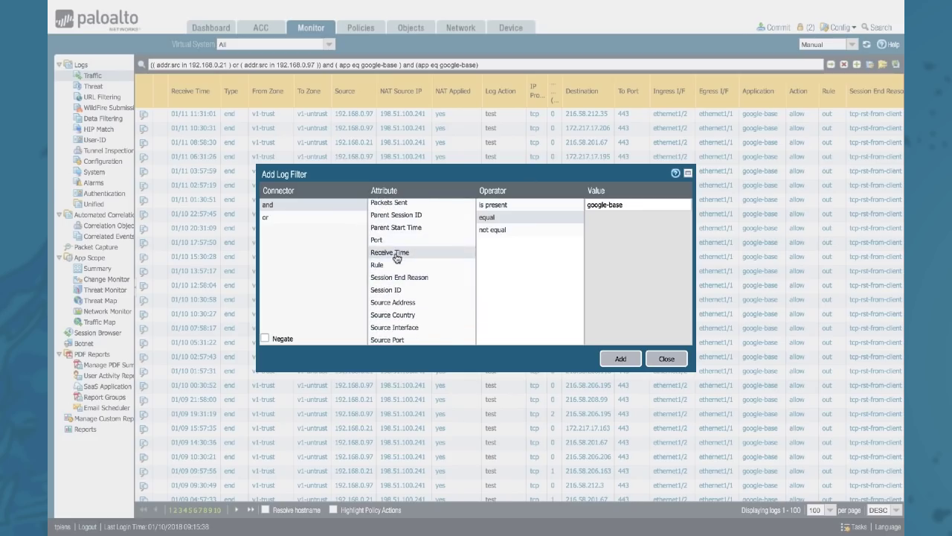
pyautogui.click(396, 255)
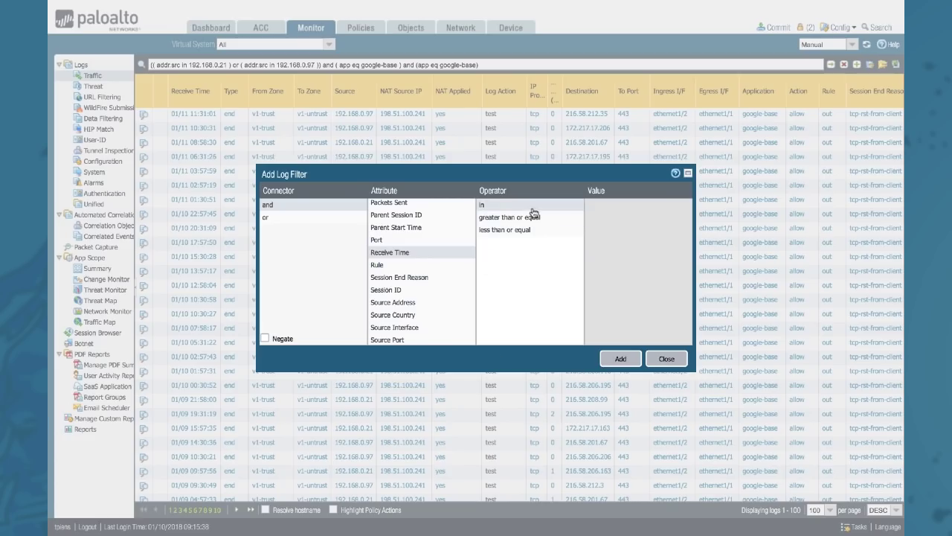
pyautogui.click(500, 204)
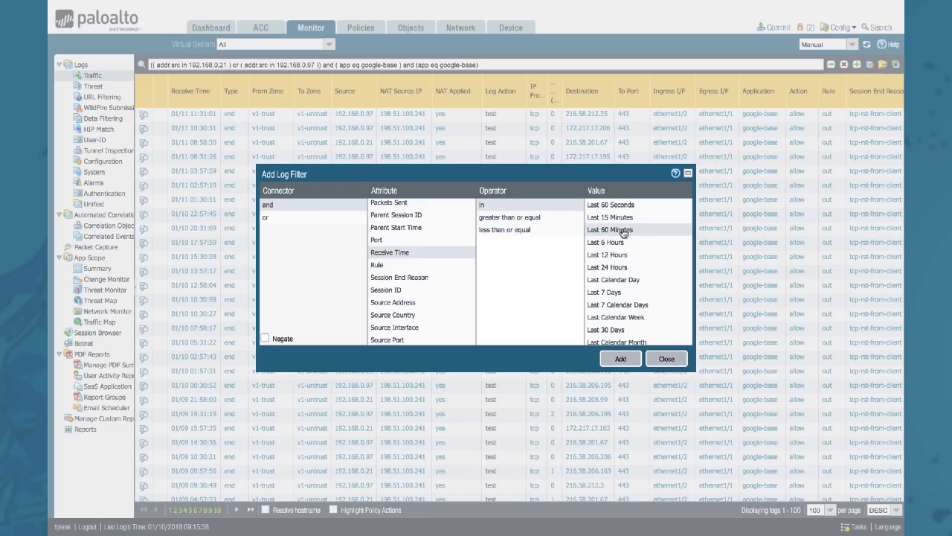
pyautogui.click(540, 220)
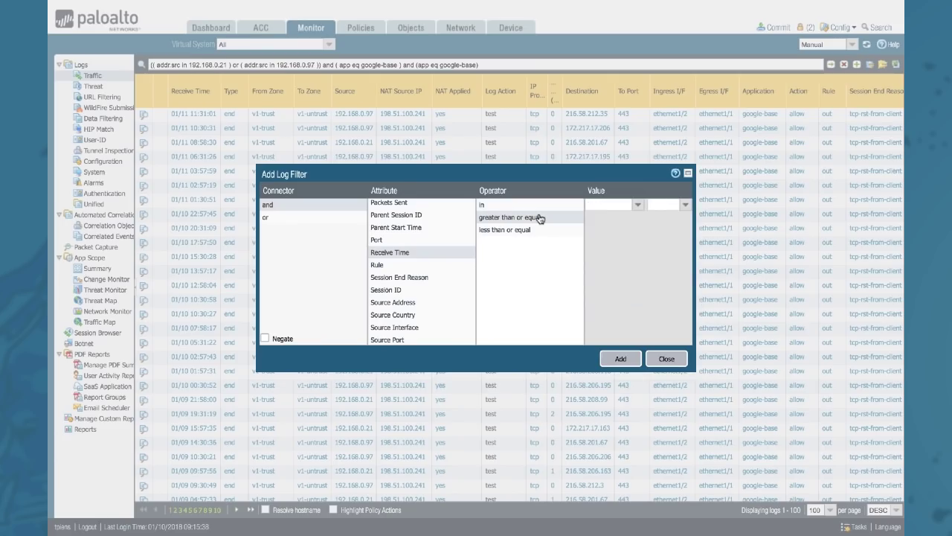
pyautogui.click(638, 205)
pyautogui.click(652, 260)
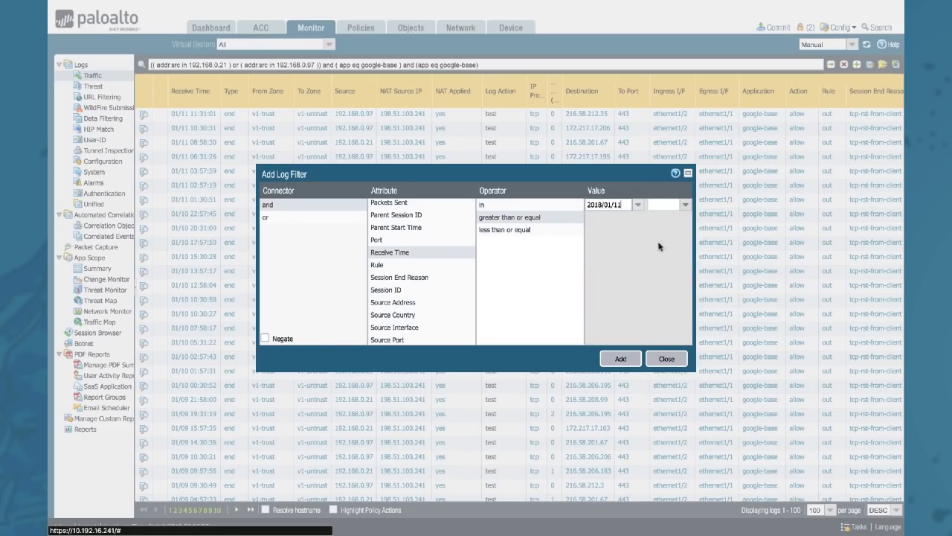
pyautogui.click(685, 205)
pyautogui.scroll(-5, 666, 312)
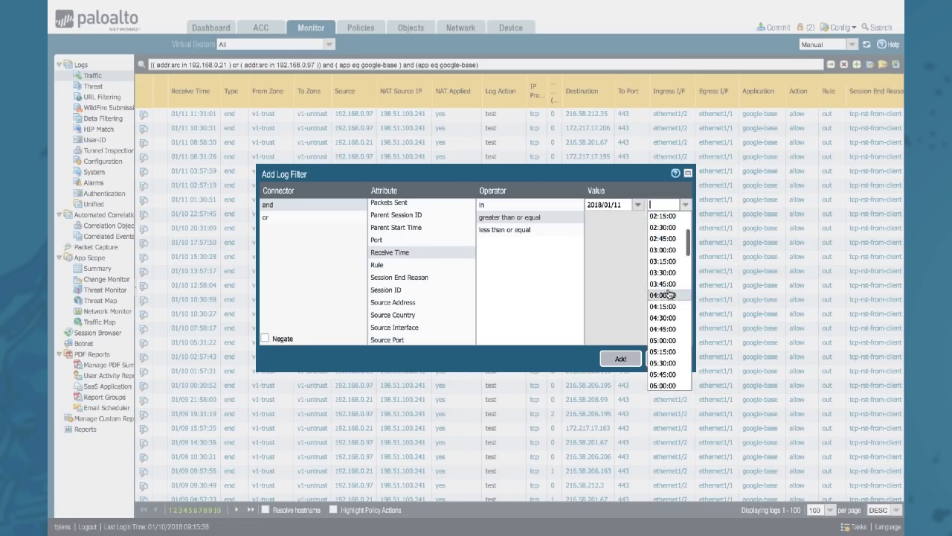
pyautogui.scroll(-2, 670, 295)
pyautogui.click(669, 295)
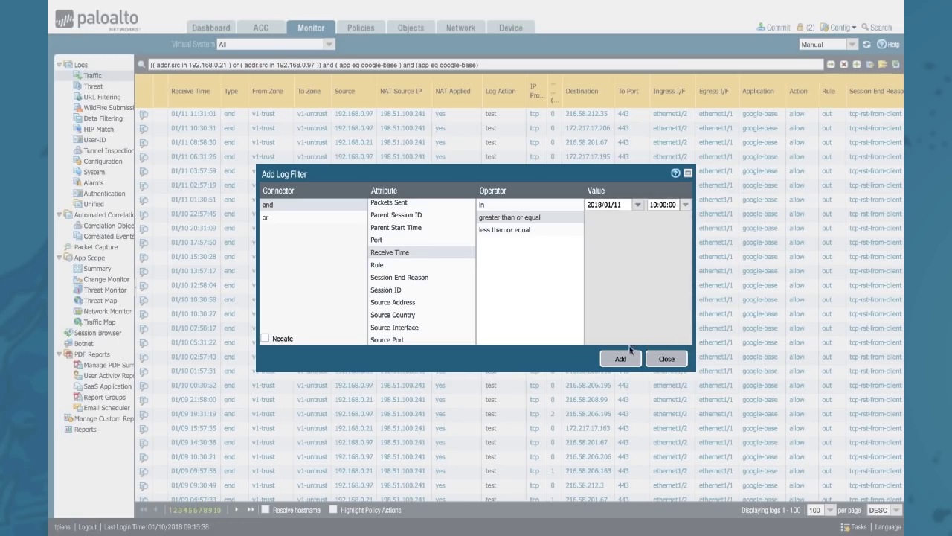
pyautogui.click(622, 359)
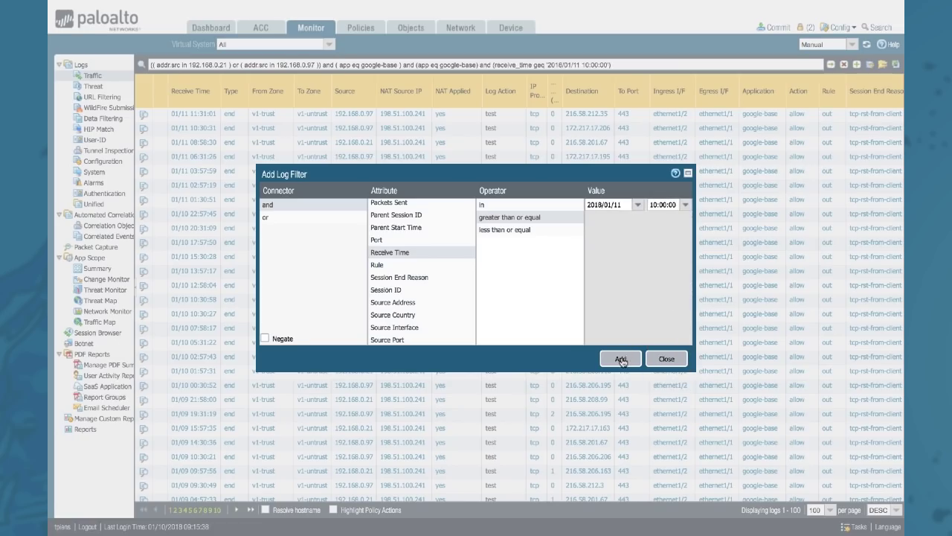
# Append an and condition for Receive Time less than or equal to 2018/01/11 11:00:00 and close the filter dialog
pyautogui.click(509, 232)
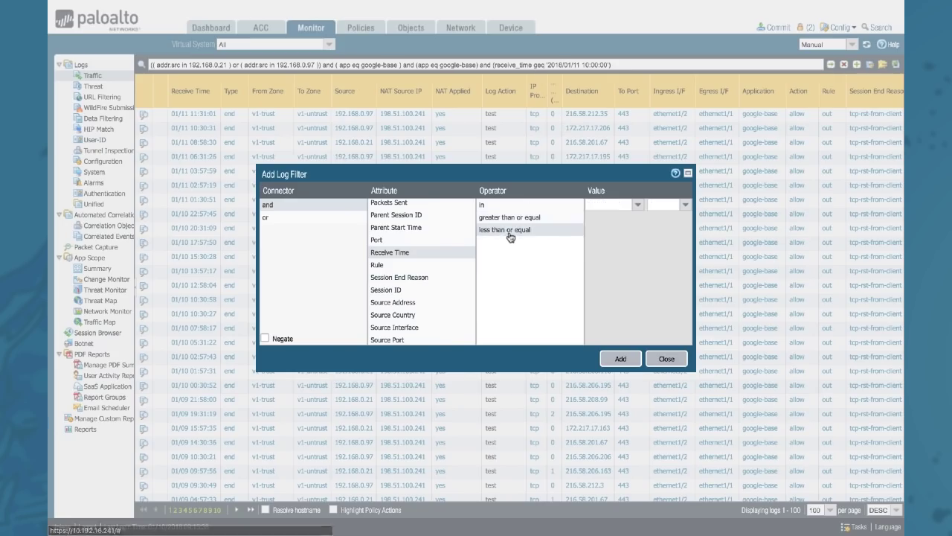
pyautogui.click(637, 205)
pyautogui.click(653, 260)
pyautogui.click(686, 204)
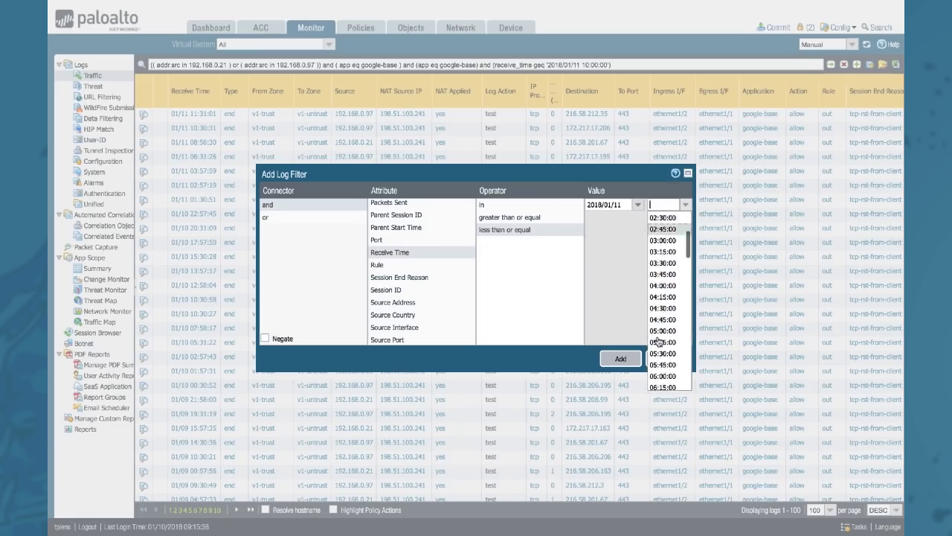
pyautogui.scroll(-10, 659, 342)
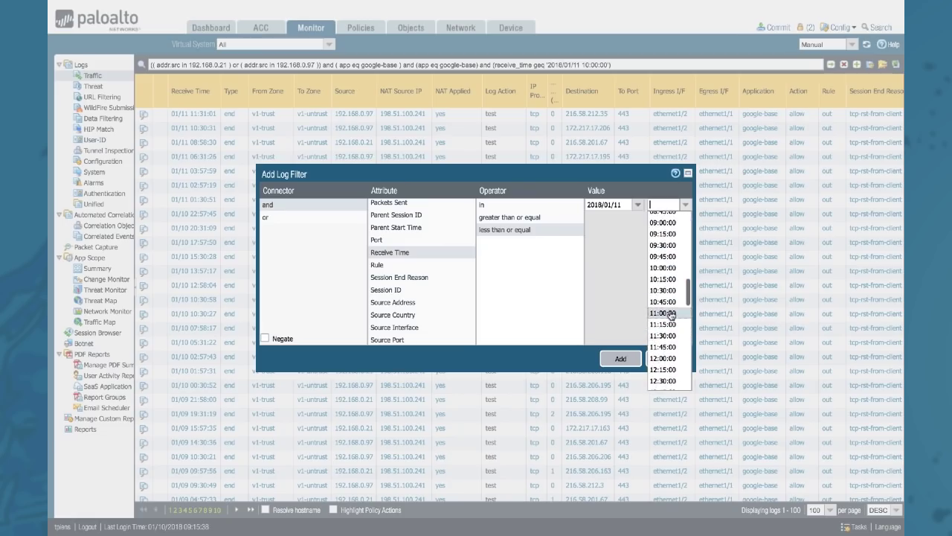
pyautogui.click(669, 315)
pyautogui.click(623, 360)
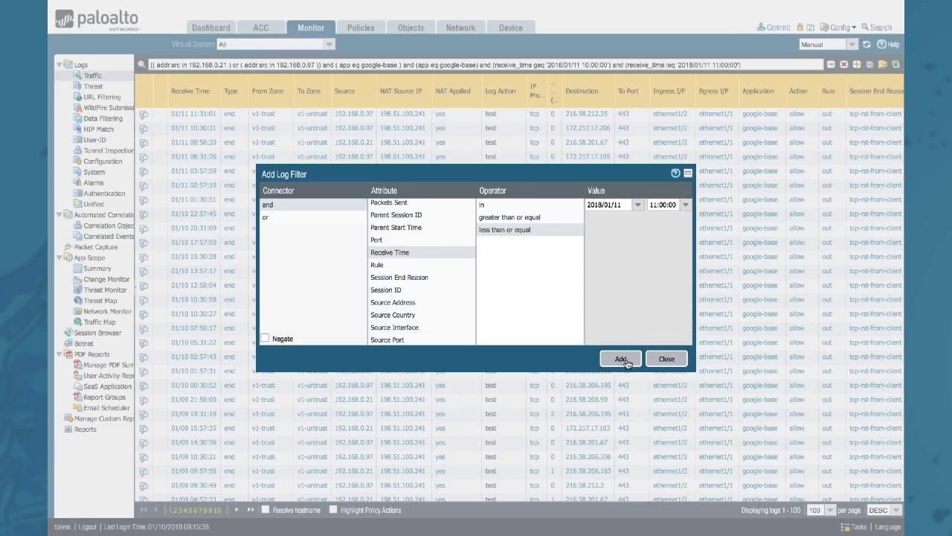
pyautogui.click(667, 359)
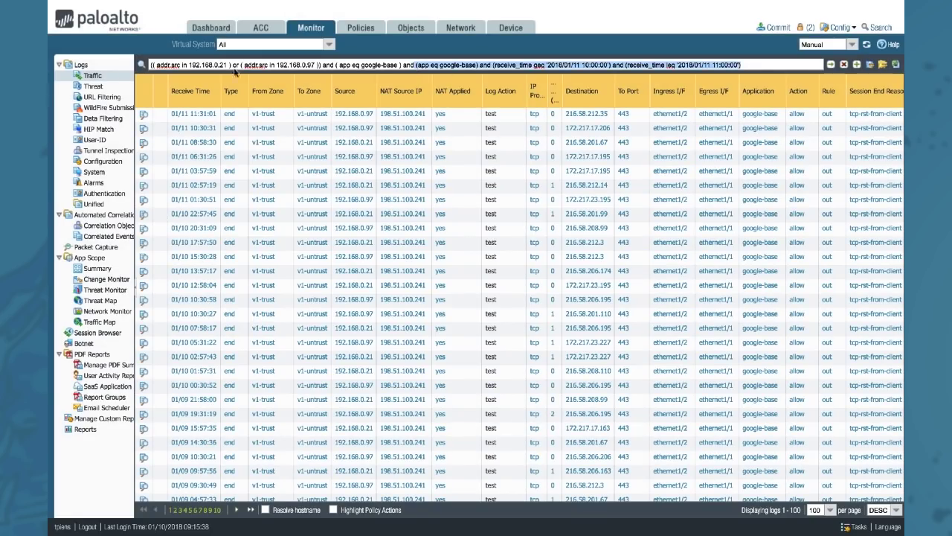
# Remove the two source-address conditions and the first google-base condition from the filter, and apply the remaining expression
pyautogui.moveTo(415, 66); pyautogui.dragTo(151, 65)
pyautogui.press('BackSpace')
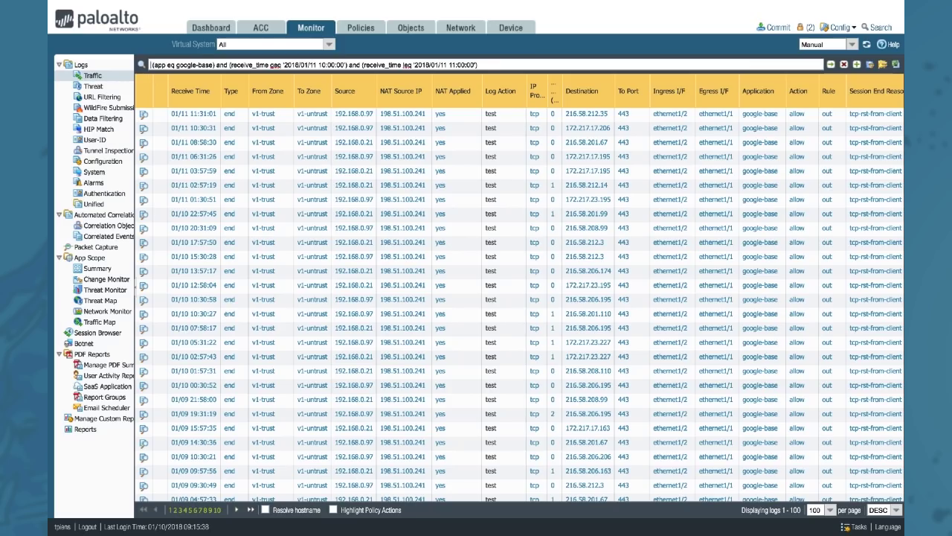
pyautogui.click(831, 65)
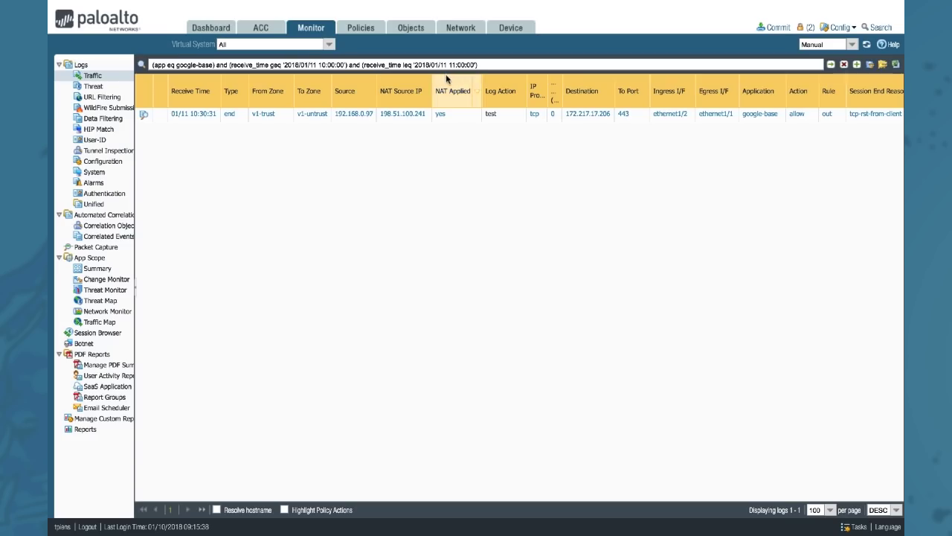
# Clear the filter expression and use Add Log Filter to add a condition for Source Address in 192.168.0.0/24
pyautogui.moveTo(478, 65); pyautogui.dragTo(149, 65)
pyautogui.press('BackSpace')
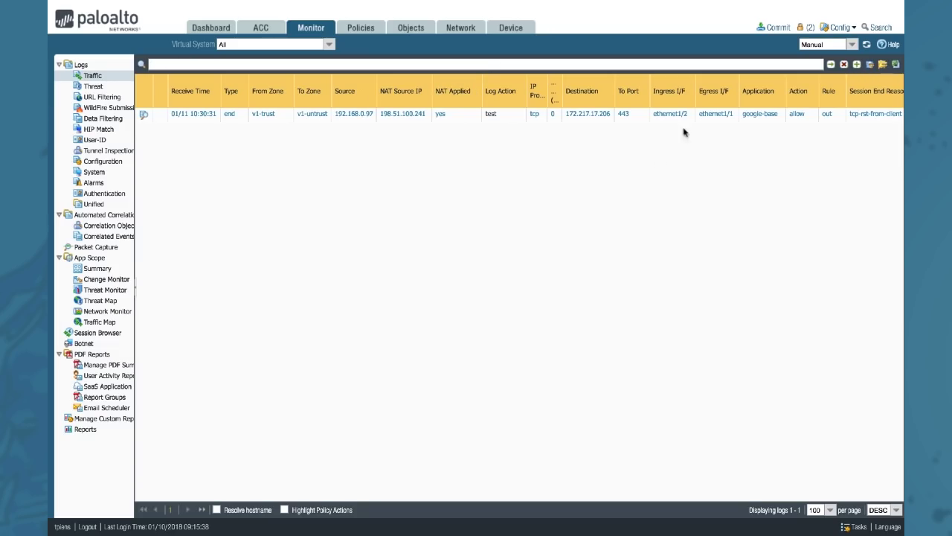
pyautogui.click(859, 64)
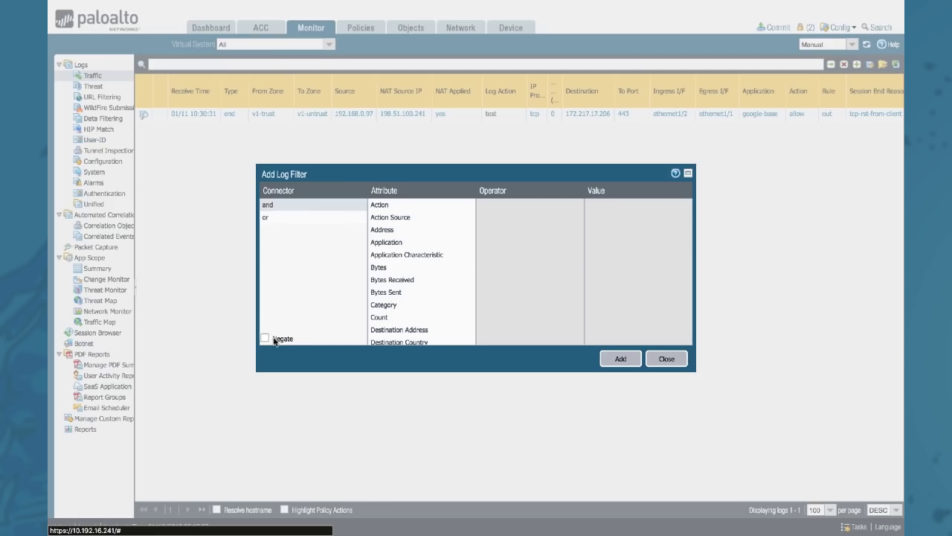
pyautogui.scroll(-6, 421, 271)
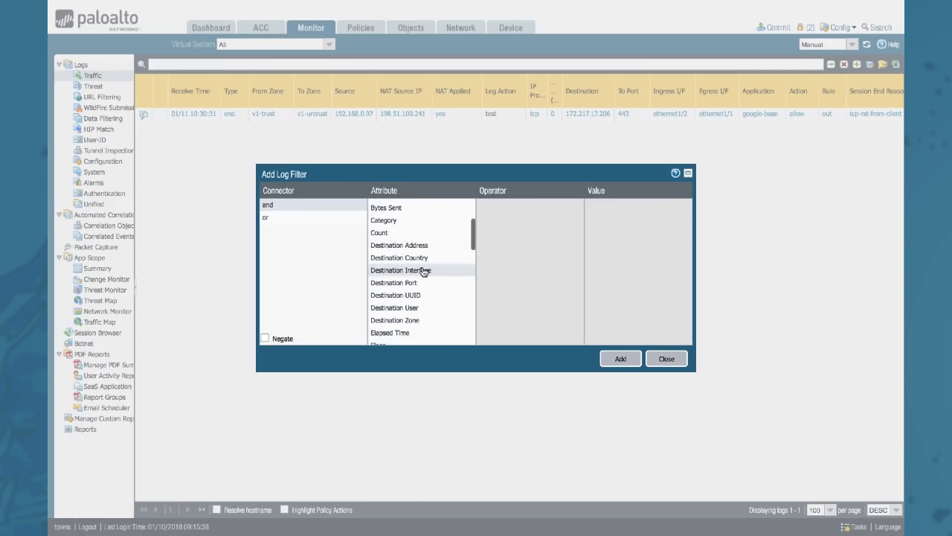
pyautogui.scroll(1, 422, 271)
pyautogui.scroll(-6, 422, 271)
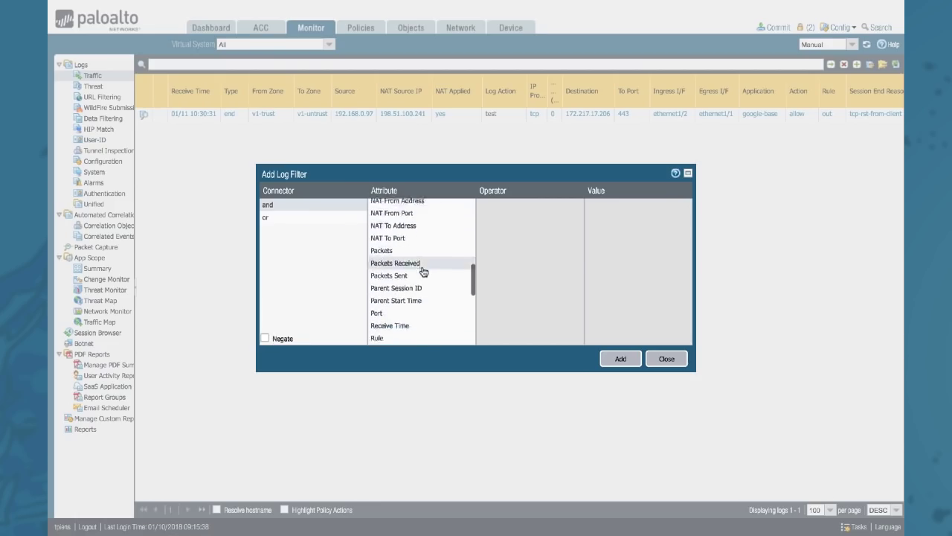
pyautogui.scroll(-1, 423, 271)
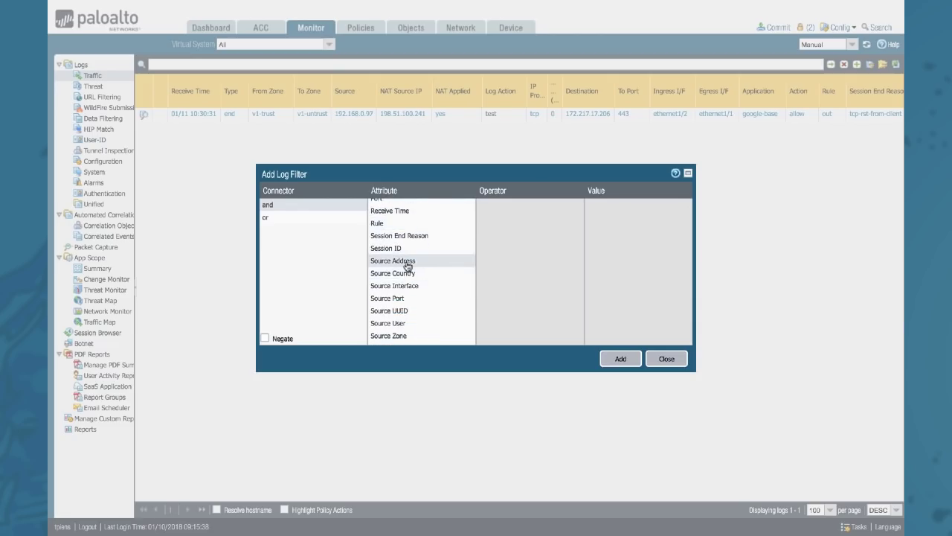
pyautogui.click(404, 261)
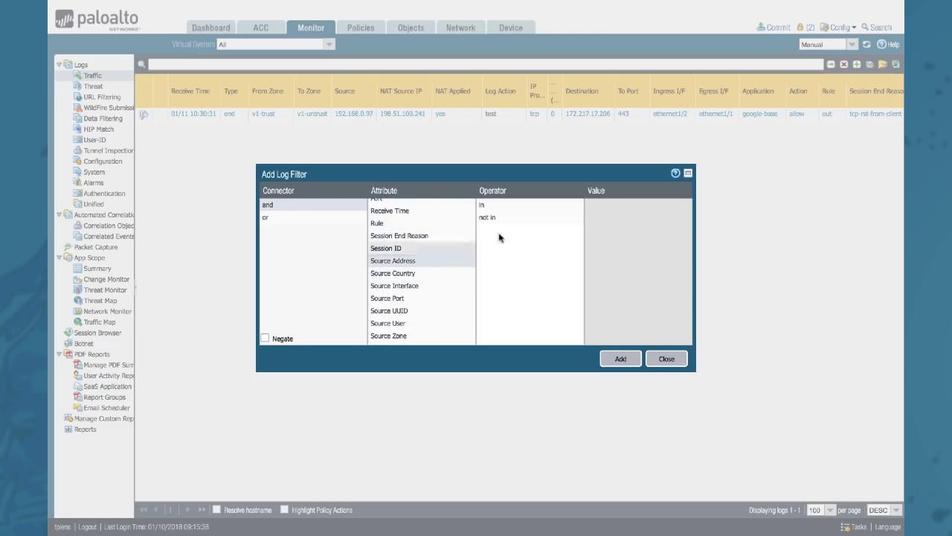
pyautogui.click(595, 210)
pyautogui.click(615, 206)
pyautogui.write('192.168.')
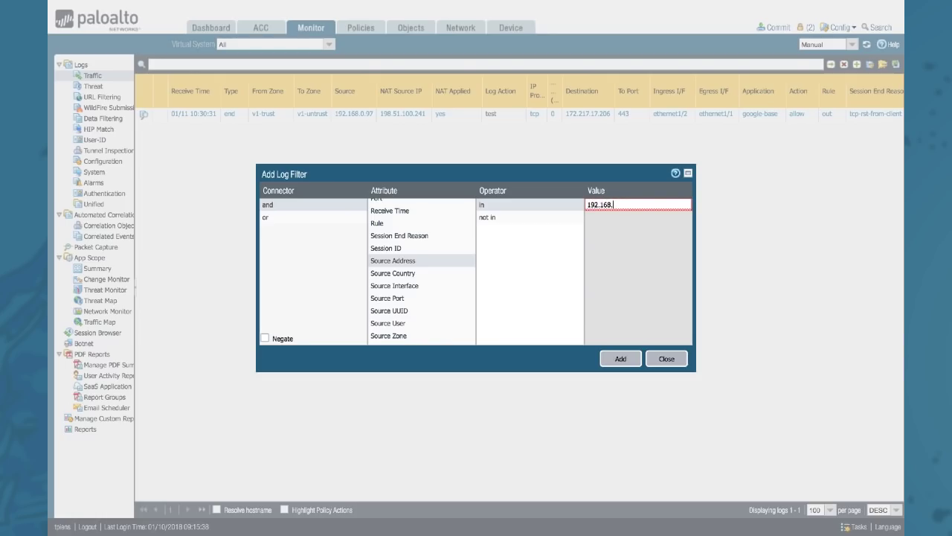
pyautogui.write('0.0/24')
pyautogui.click(624, 358)
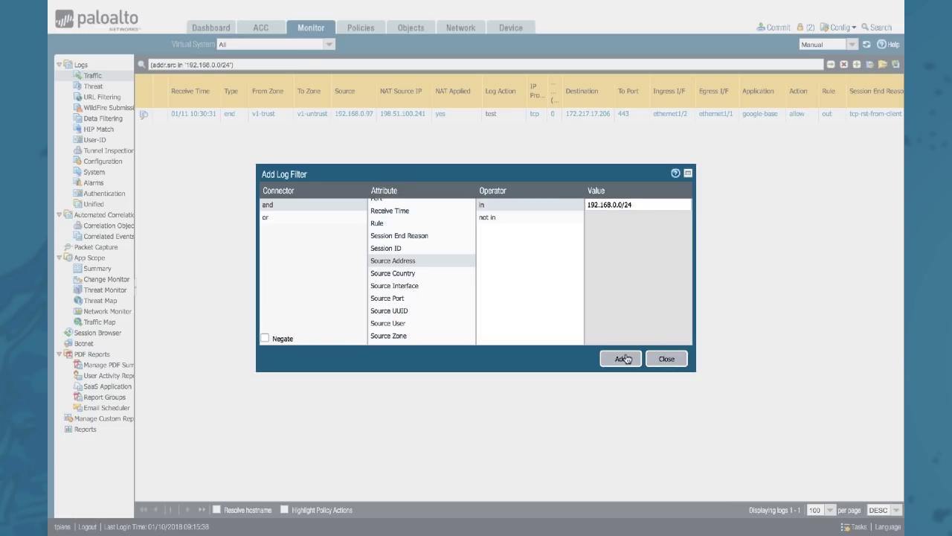
# Append a negated and condition for Source Address in 192.168.0.21 and close the filter dialog
pyautogui.click(265, 338)
pyautogui.moveTo(619, 206); pyautogui.dragTo(655, 204)
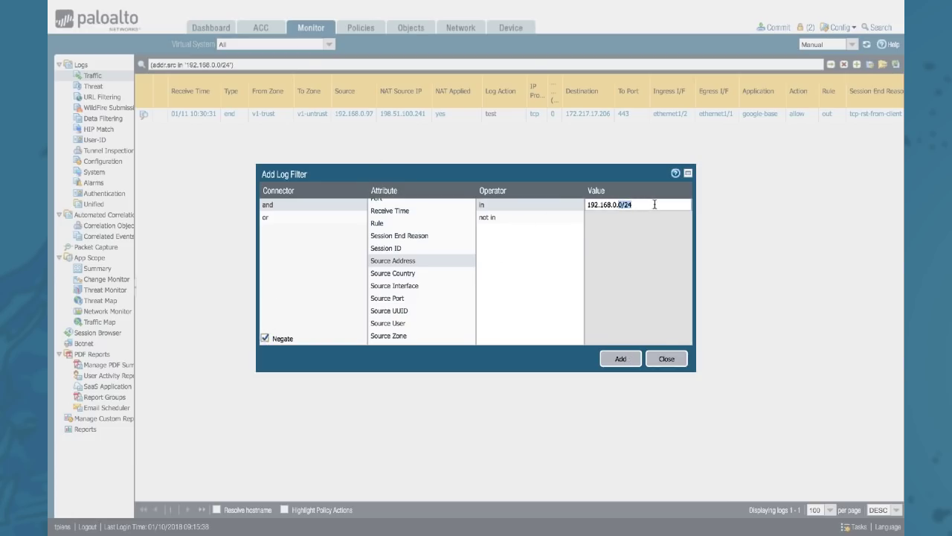
pyautogui.write('21')
pyautogui.click(622, 360)
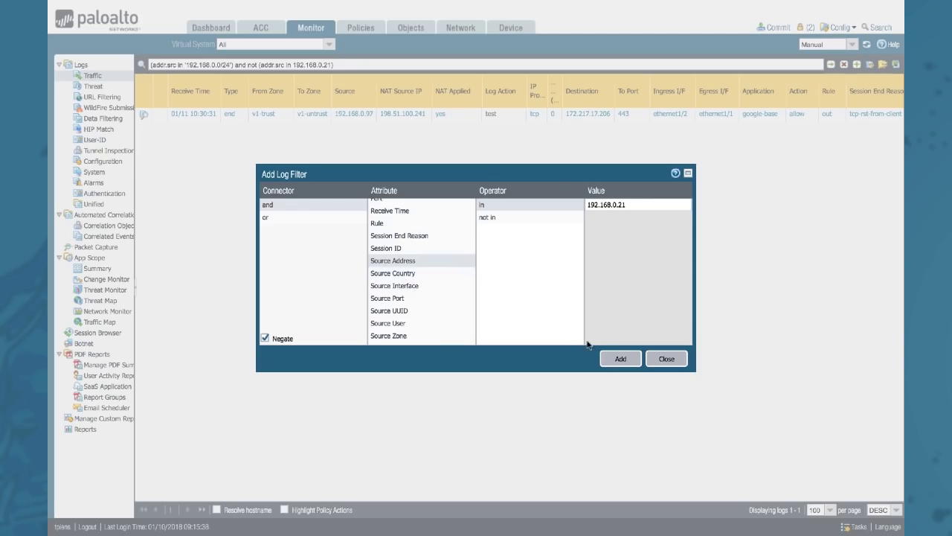
pyautogui.click(665, 359)
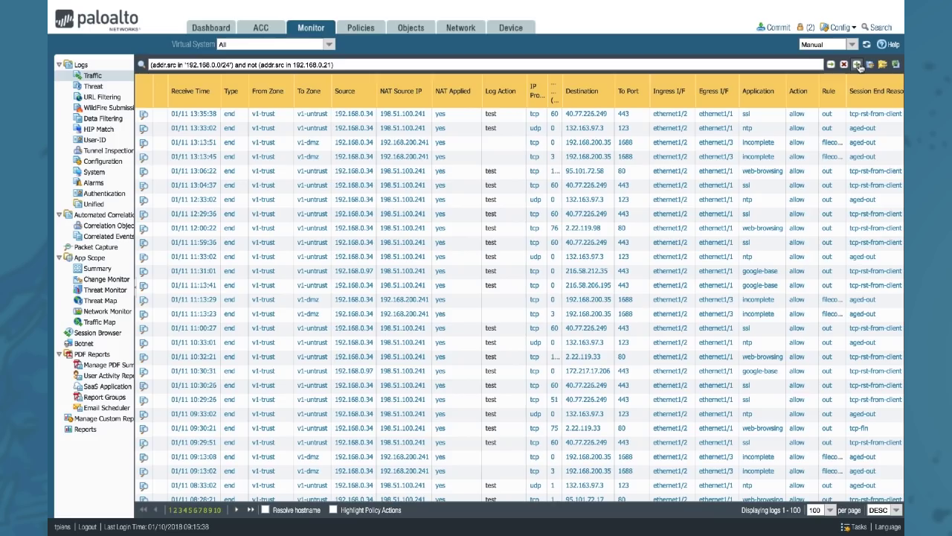
# Clear the source-address expression from the traffic log filter
pyautogui.tripleClick(201, 61)
pyautogui.press('BackSpace')
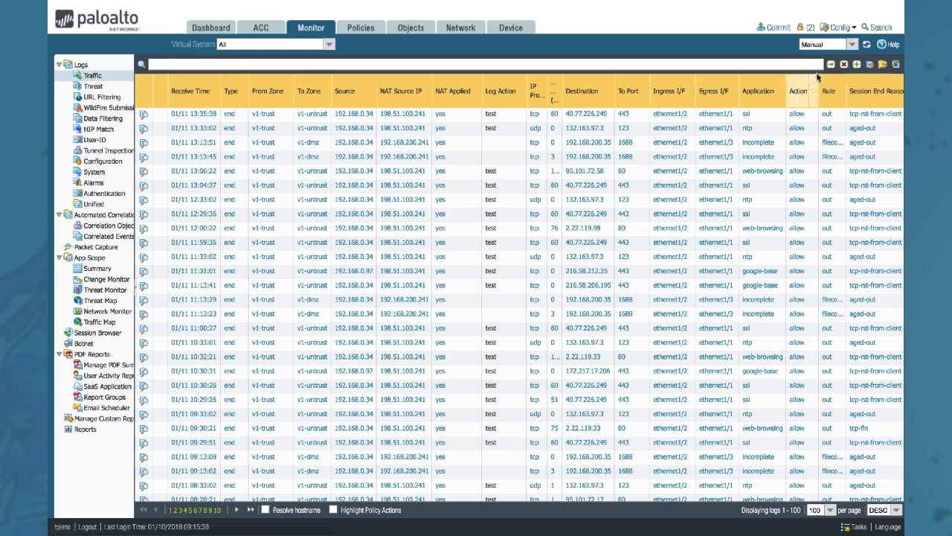
# Use Add Log Filter to add a condition for Source Address in 192.168.0.21
pyautogui.click(858, 65)
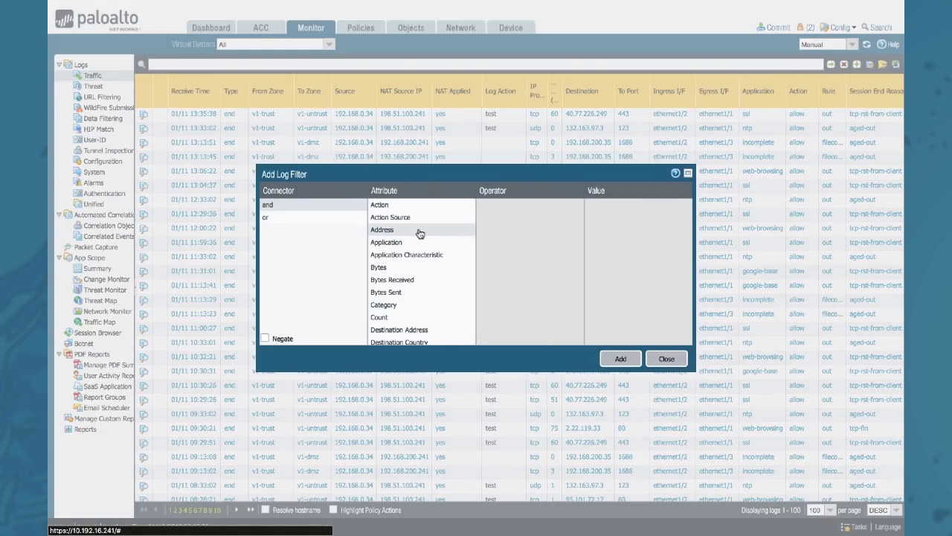
pyautogui.scroll(-6, 375, 305)
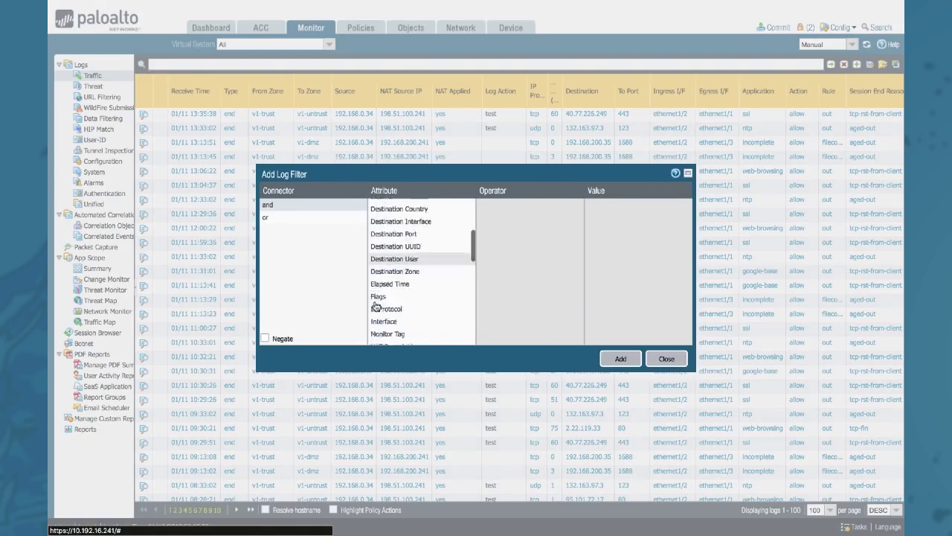
pyautogui.scroll(-5, 376, 306)
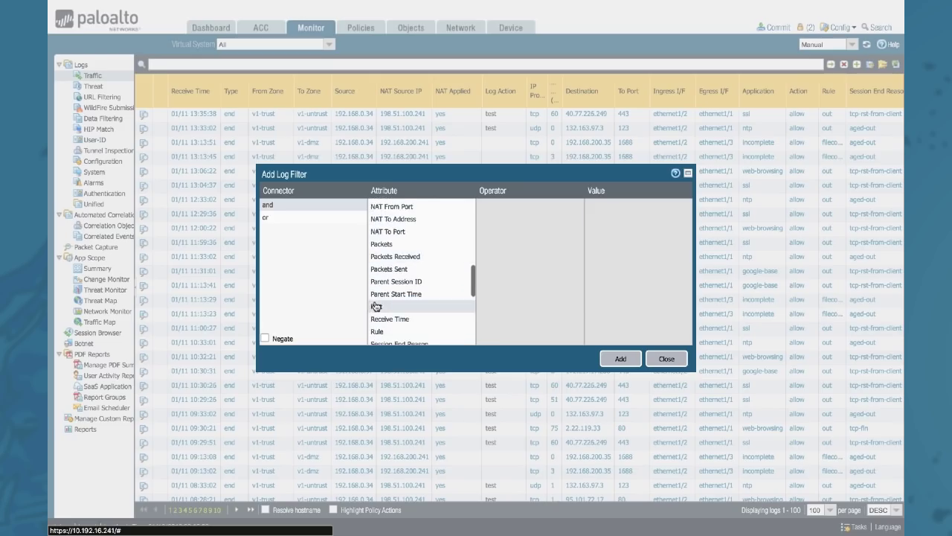
pyautogui.scroll(-1, 395, 309)
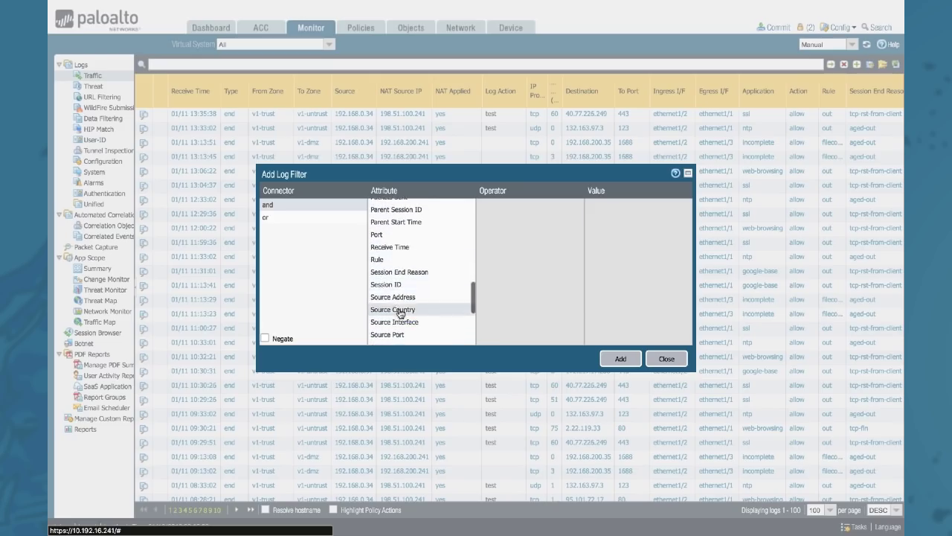
pyautogui.click(394, 297)
pyautogui.click(487, 206)
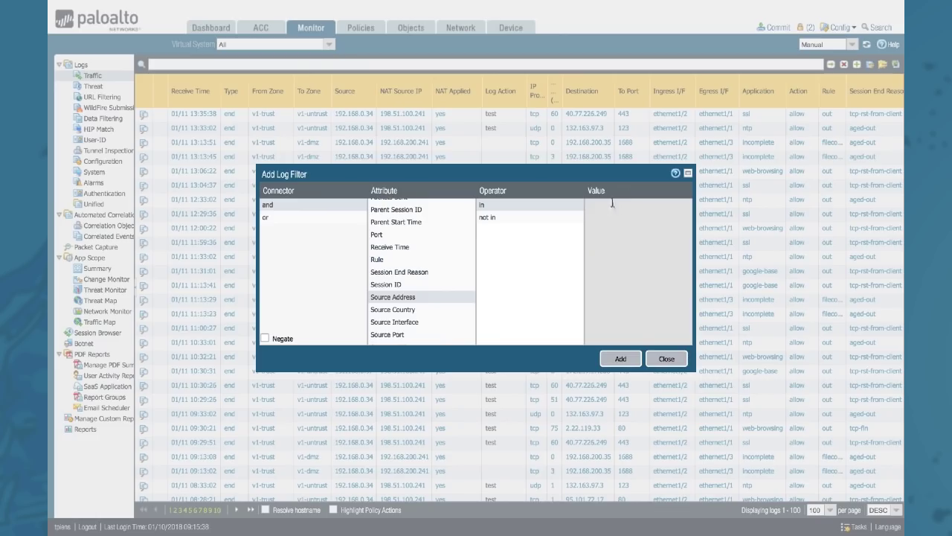
pyautogui.click(598, 205)
pyautogui.write('192.168.0.')
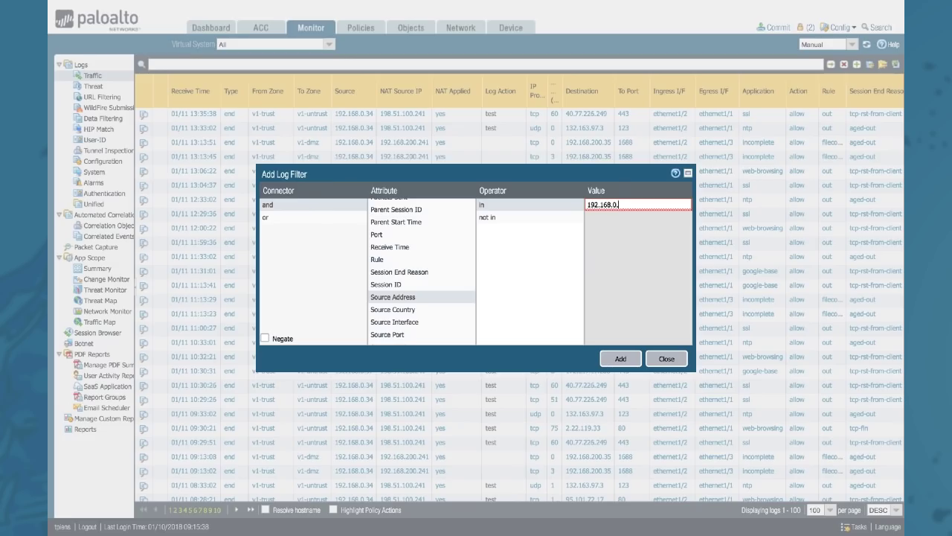
pyautogui.write('171')
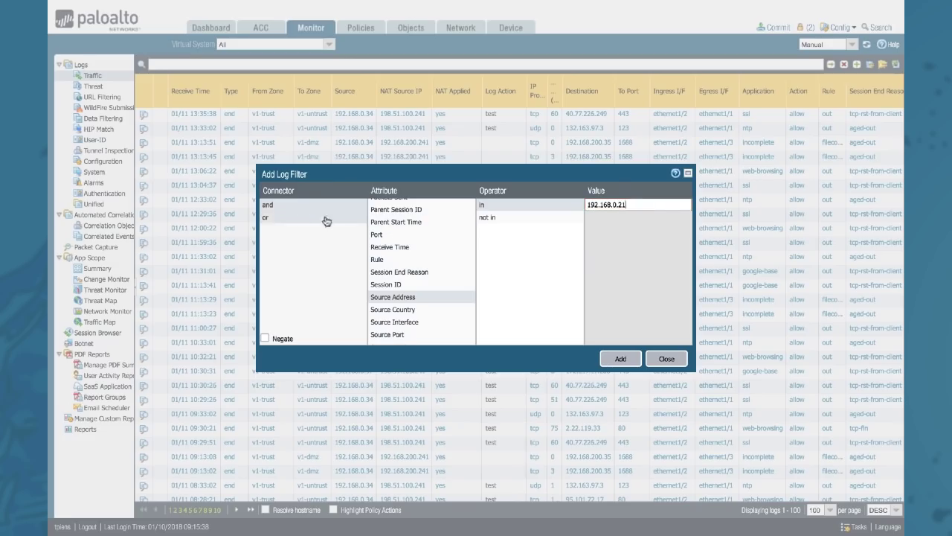
pyautogui.click(621, 359)
# Append an or condition for Source Address in 192.168.0.94 to the traffic log filter
pyautogui.click(267, 218)
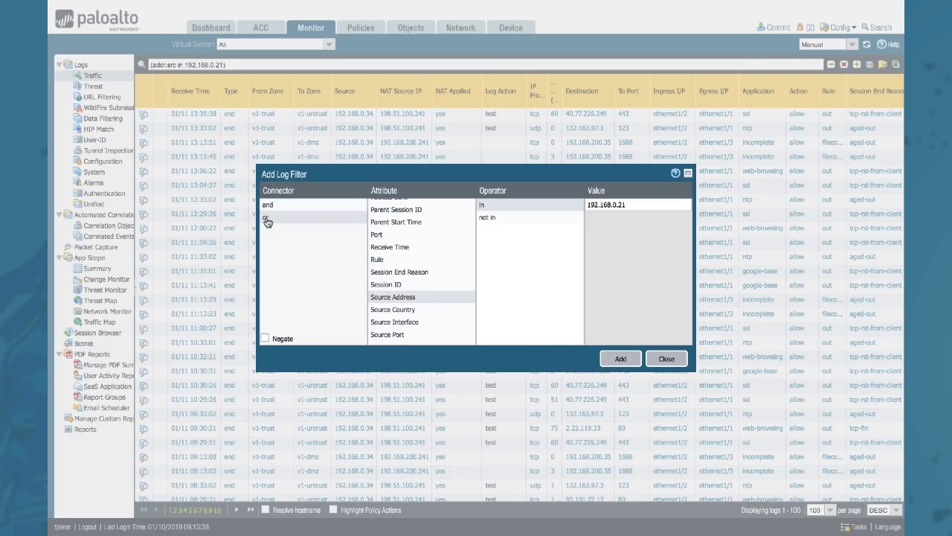
pyautogui.click(632, 207)
pyautogui.press('BackSpace')
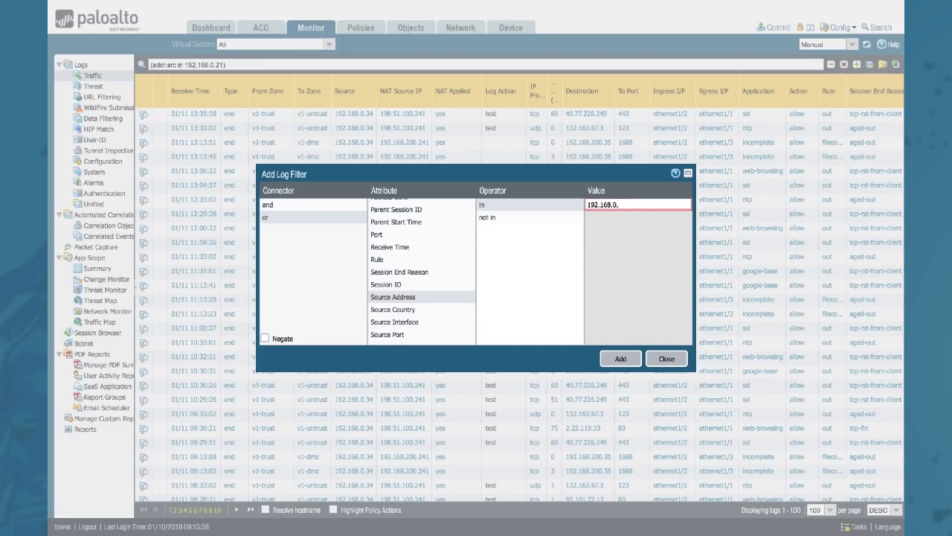
pyautogui.write('94')
pyautogui.click(621, 358)
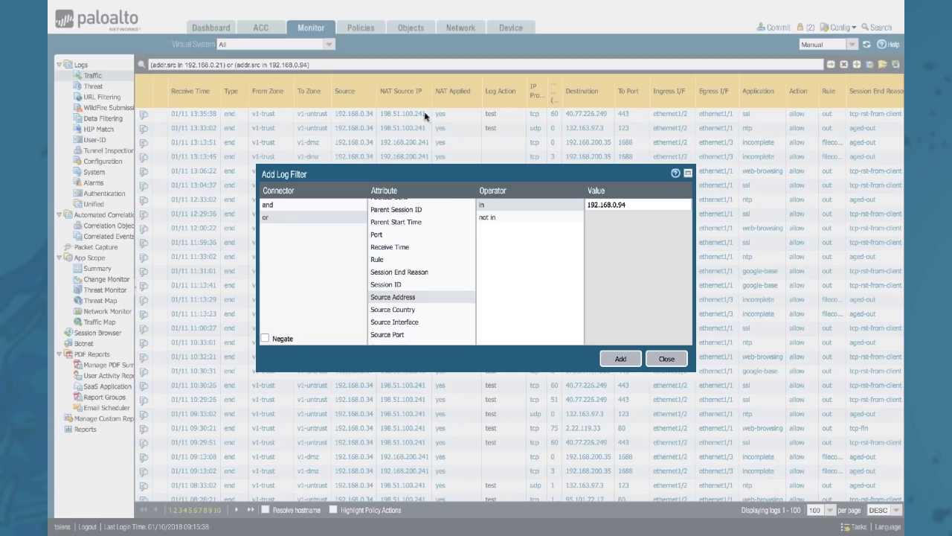
# Append an or condition for Application equal to google-base and close the filter dialog
pyautogui.scroll(1, 388, 313)
pyautogui.scroll(8, 388, 312)
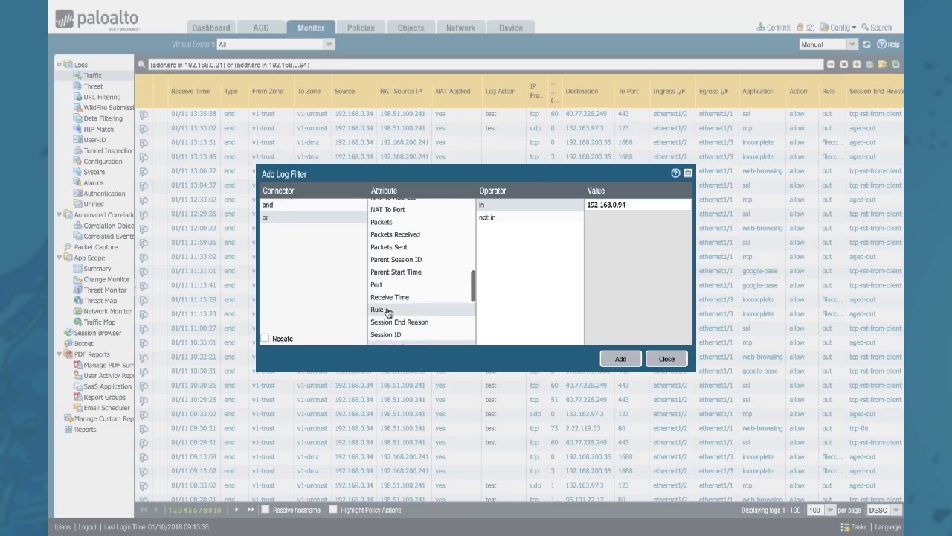
pyautogui.scroll(2, 388, 312)
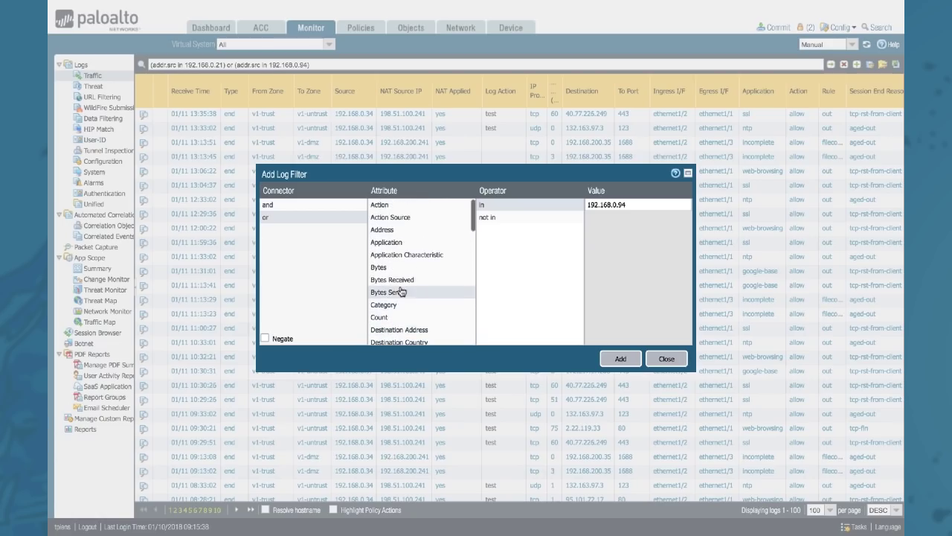
pyautogui.click(390, 242)
pyautogui.click(508, 218)
pyautogui.click(593, 199)
pyautogui.write('google-ba')
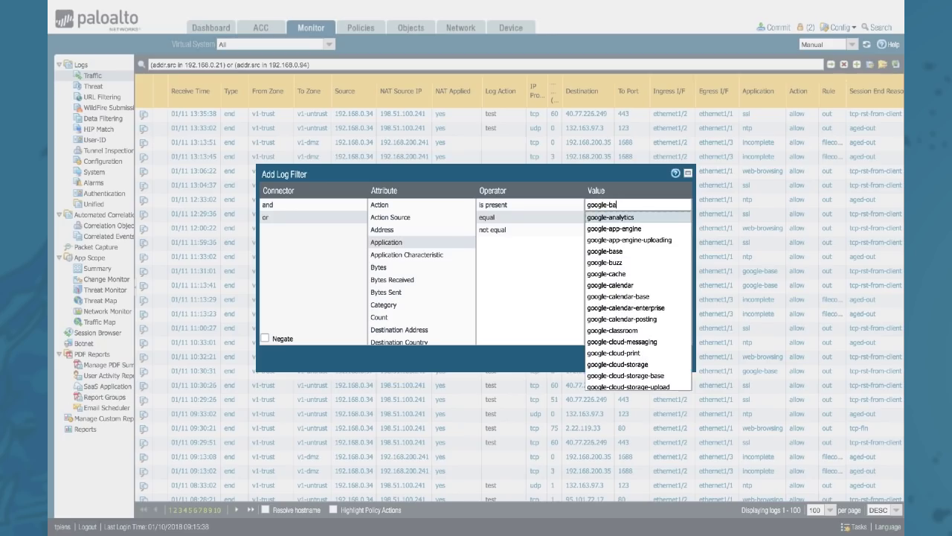
pyautogui.click(621, 219)
pyautogui.click(620, 359)
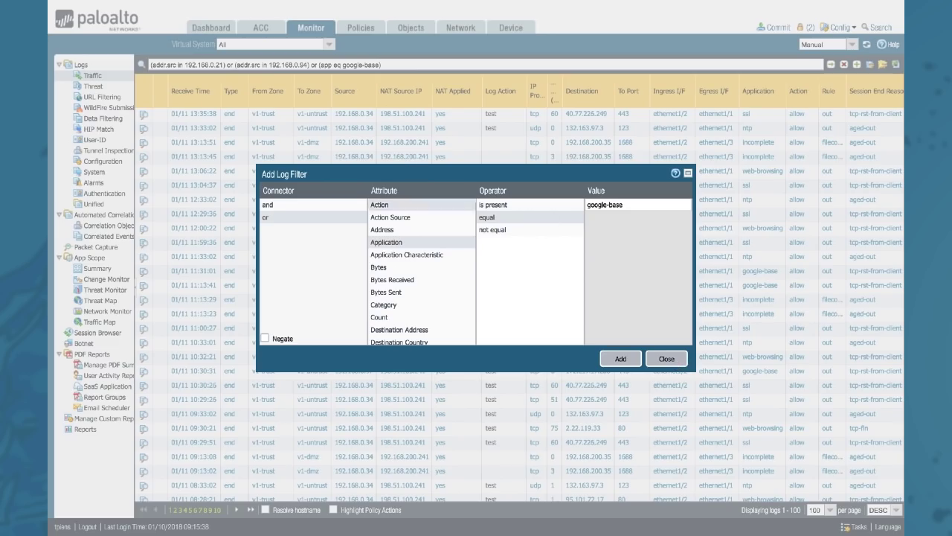
pyautogui.click(267, 206)
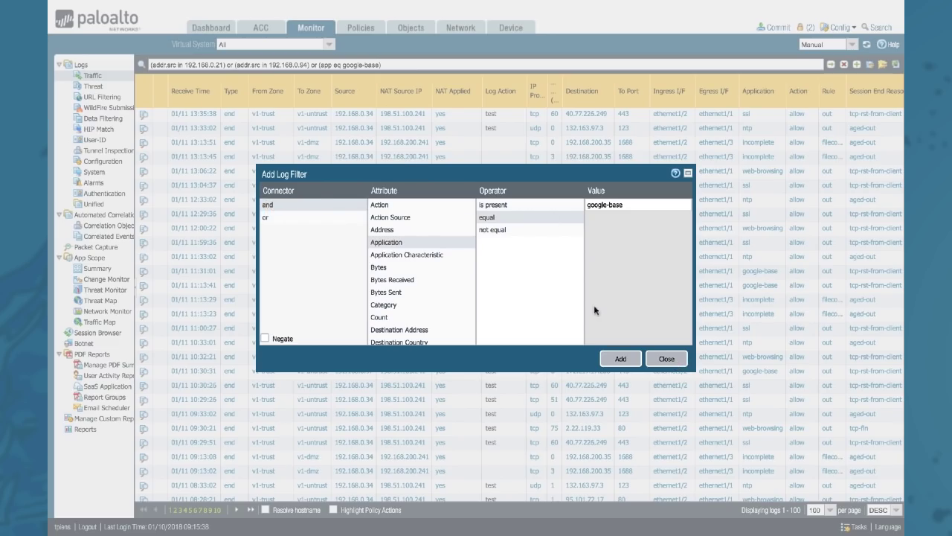
pyautogui.click(667, 359)
# Change the connector before the google-base condition to and, and apply the filter
pyautogui.click(316, 65)
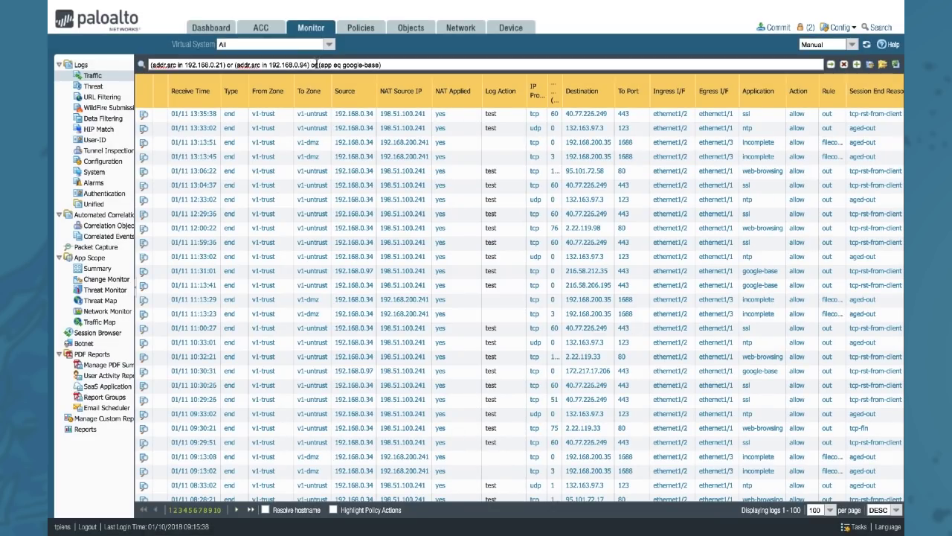
pyautogui.press('BackSpace')
pyautogui.press('BackSpace')
pyautogui.press('BackSpace')
pyautogui.write('and')
pyautogui.press('Return')
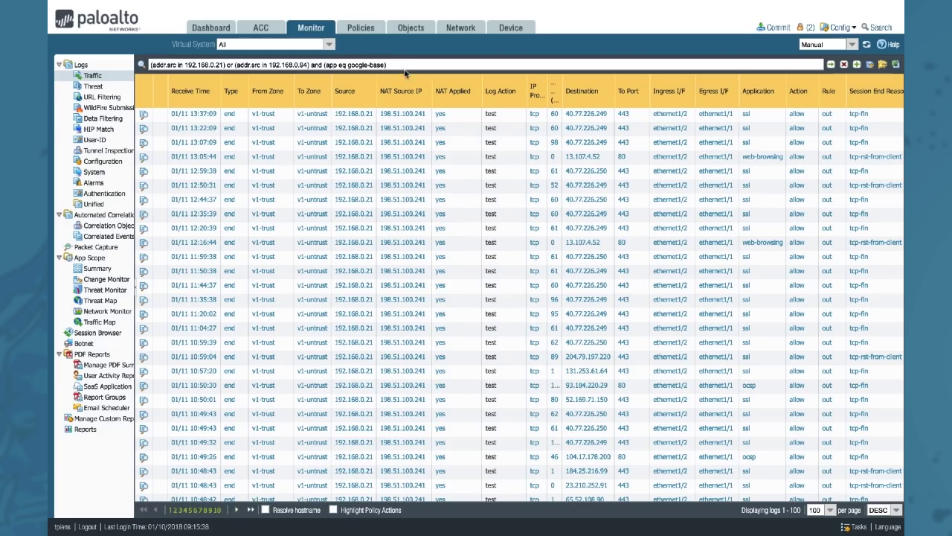
# Group the two or-connected source-address conditions in an outer pair of parentheses and apply the filter
pyautogui.click(149, 65)
pyautogui.write('(')
pyautogui.click(313, 65)
pyautogui.write(')')
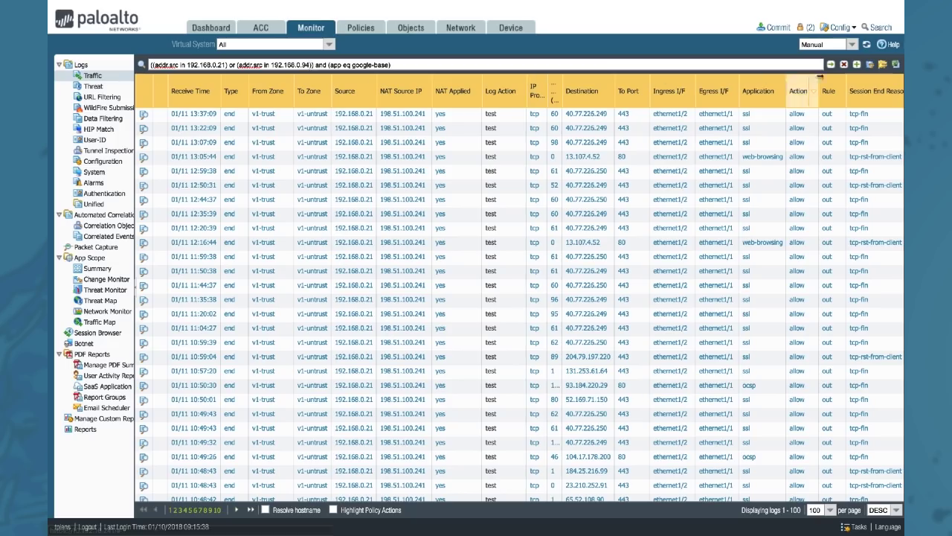
pyautogui.click(831, 66)
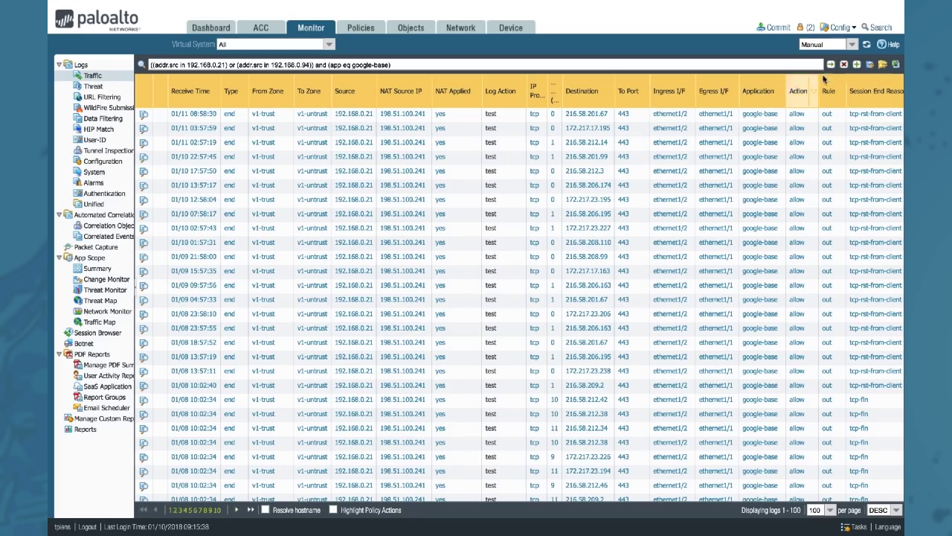
pyautogui.click(857, 66)
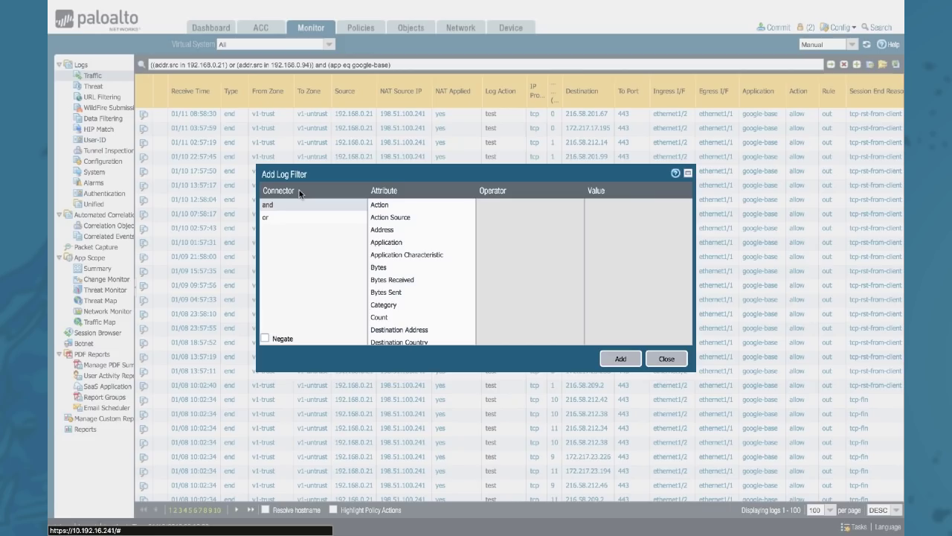
pyautogui.click(402, 243)
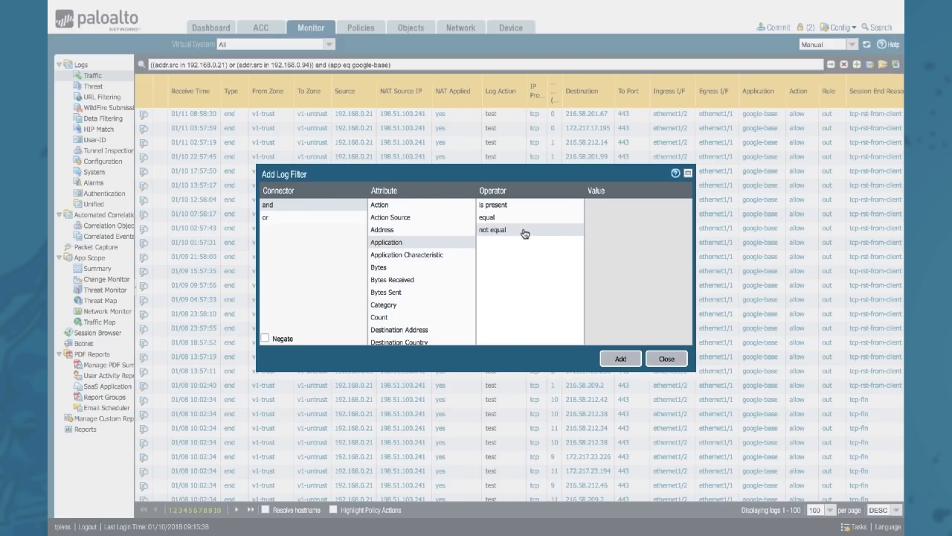
pyautogui.click(498, 231)
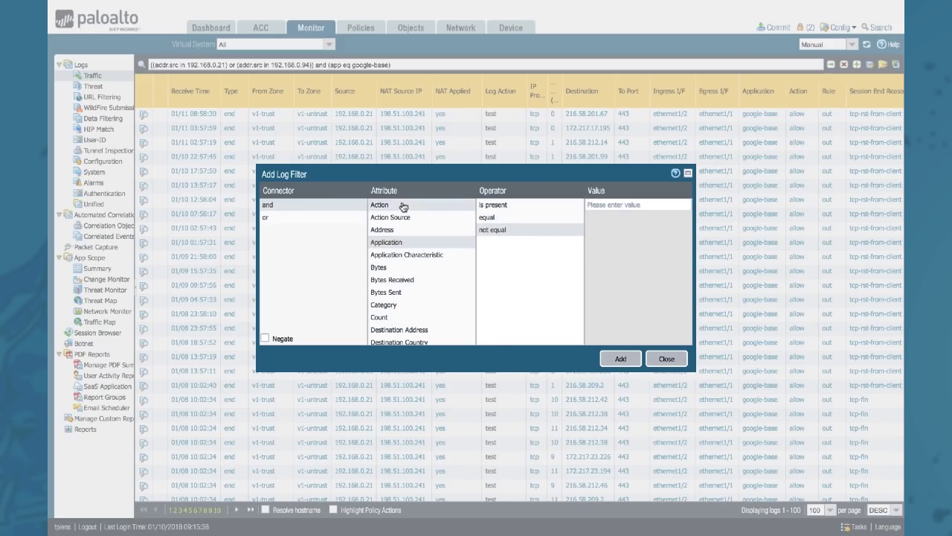
pyautogui.click(265, 339)
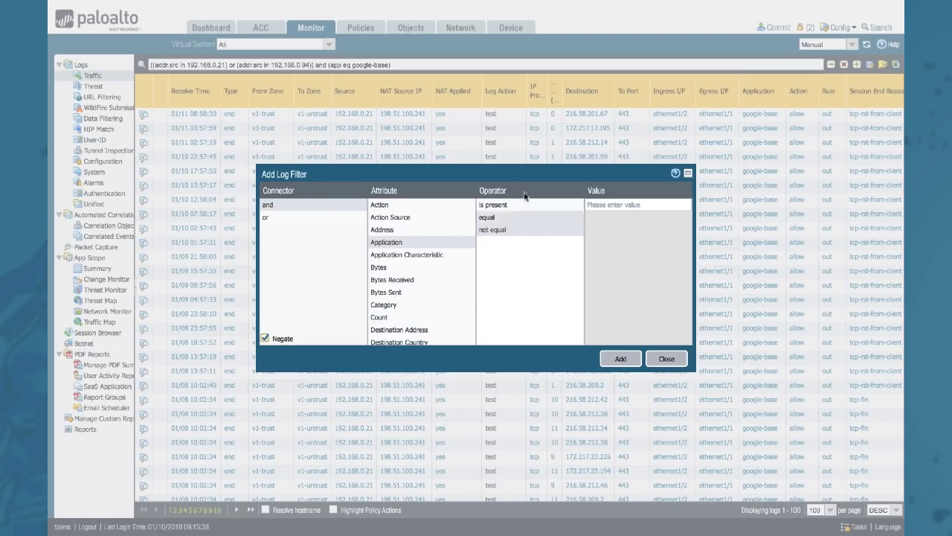
pyautogui.click(666, 359)
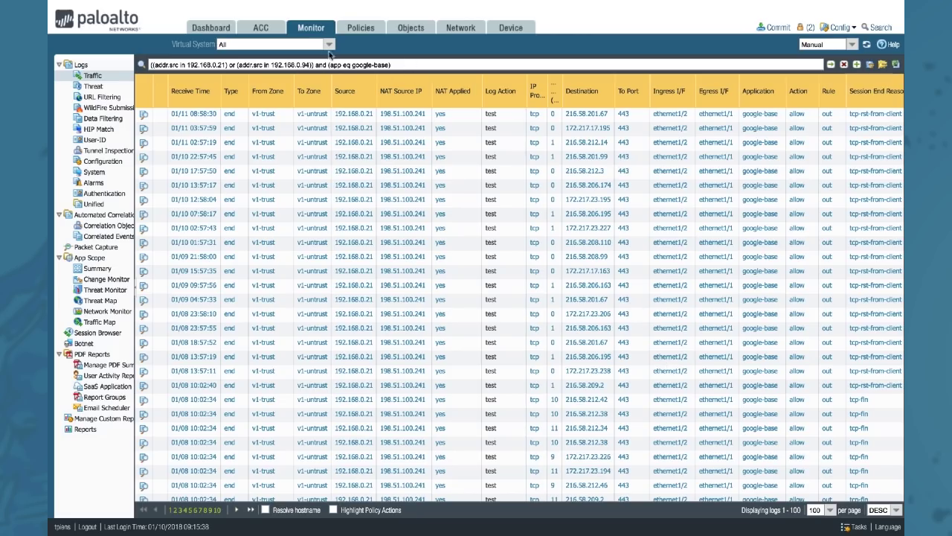
# Save the current filter expression under the name "21 and 94 google base"
pyautogui.click(869, 68)
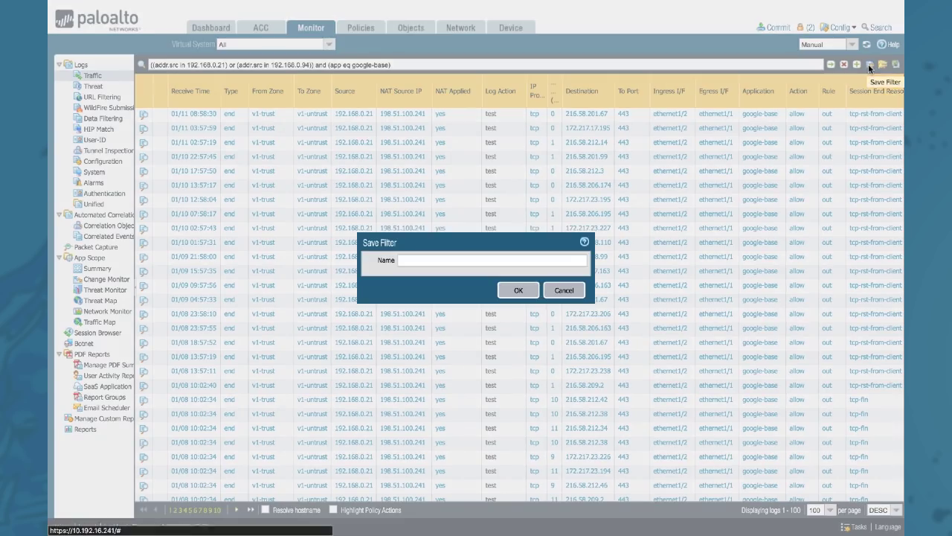
pyautogui.click(423, 261)
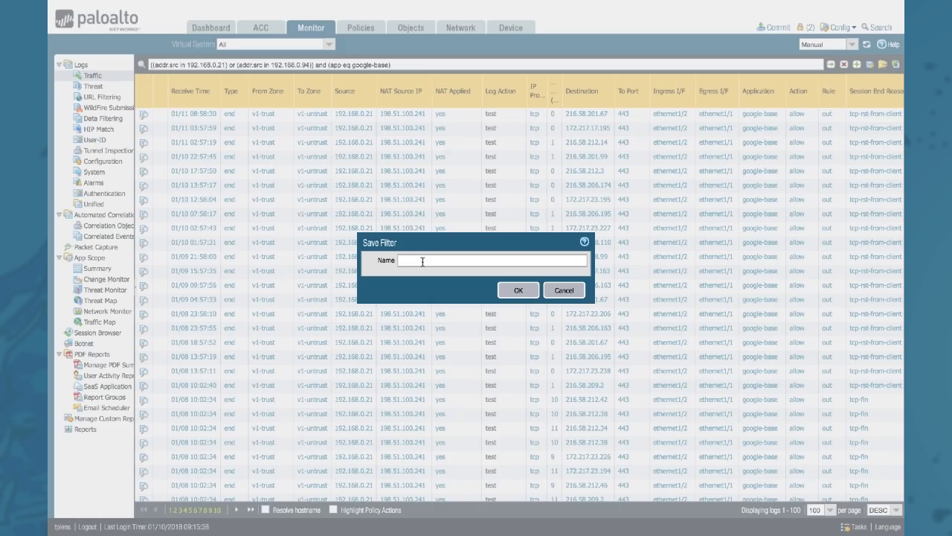
pyautogui.write('21 and 94 google base')
pyautogui.click(521, 290)
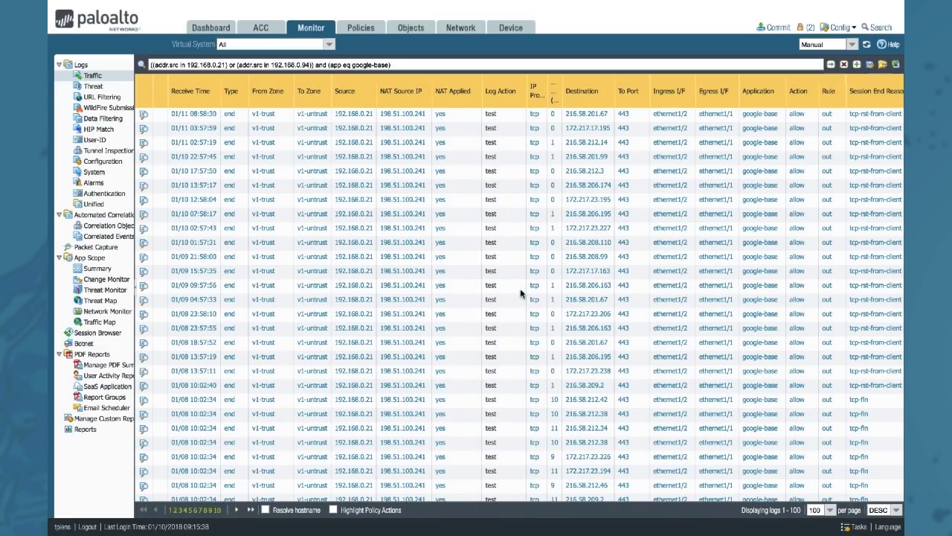
pyautogui.click(882, 67)
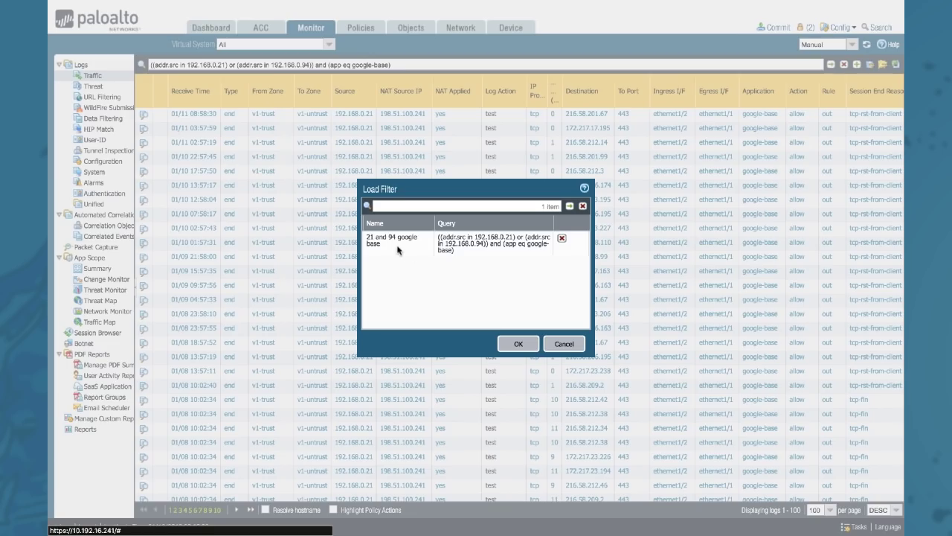
pyautogui.click(398, 250)
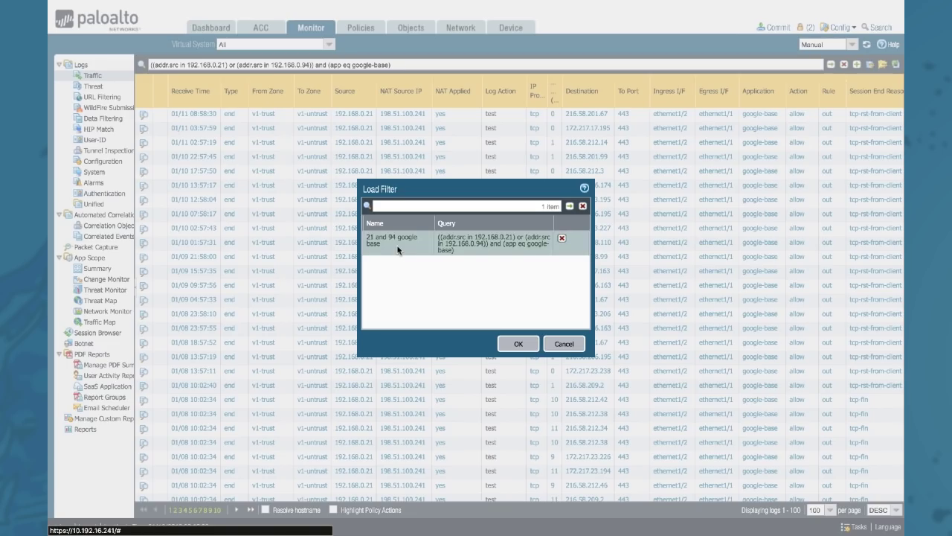
pyautogui.click(564, 343)
# Clear the filter expression, then load the saved filter "21 and 94 google base" and apply it
pyautogui.moveTo(395, 65); pyautogui.dragTo(91, 69)
pyautogui.press('BackSpace')
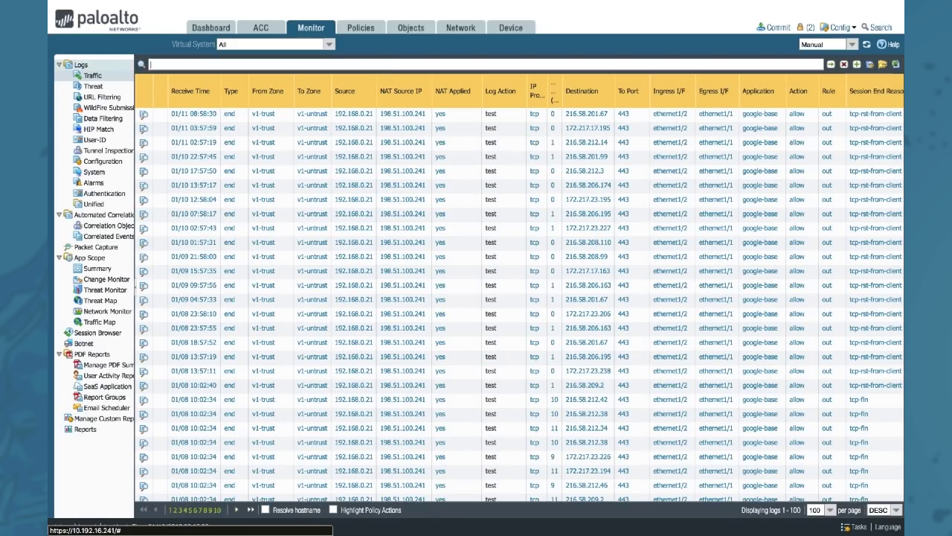
pyautogui.click(883, 65)
pyautogui.click(394, 253)
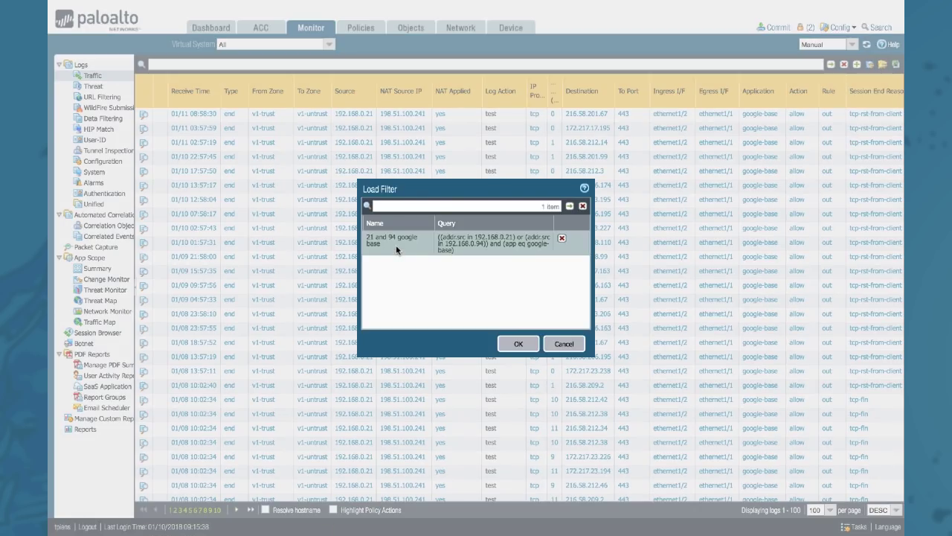
pyautogui.click(519, 343)
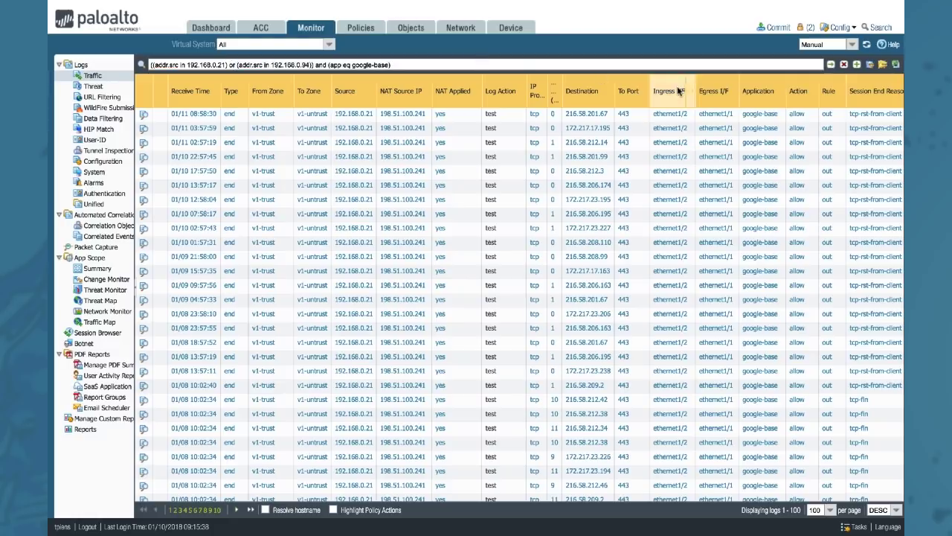
pyautogui.click(831, 65)
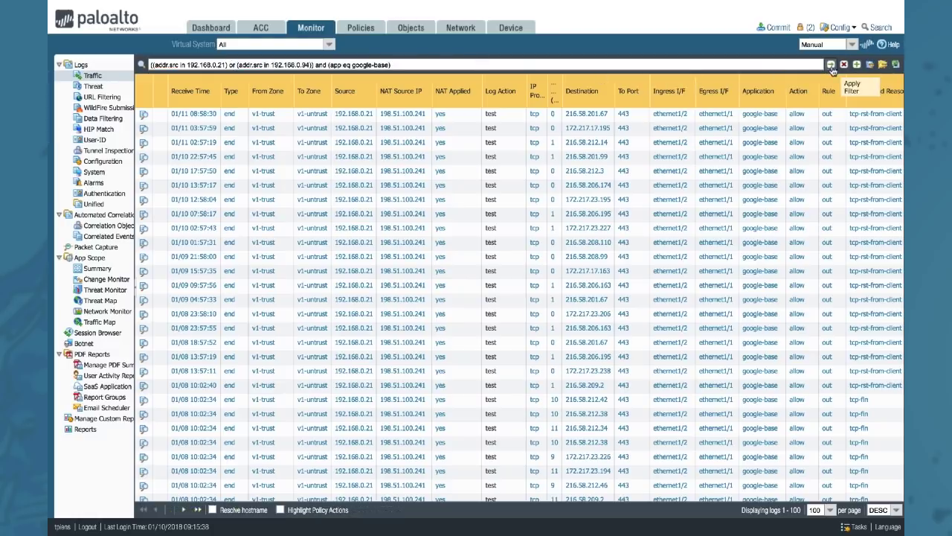